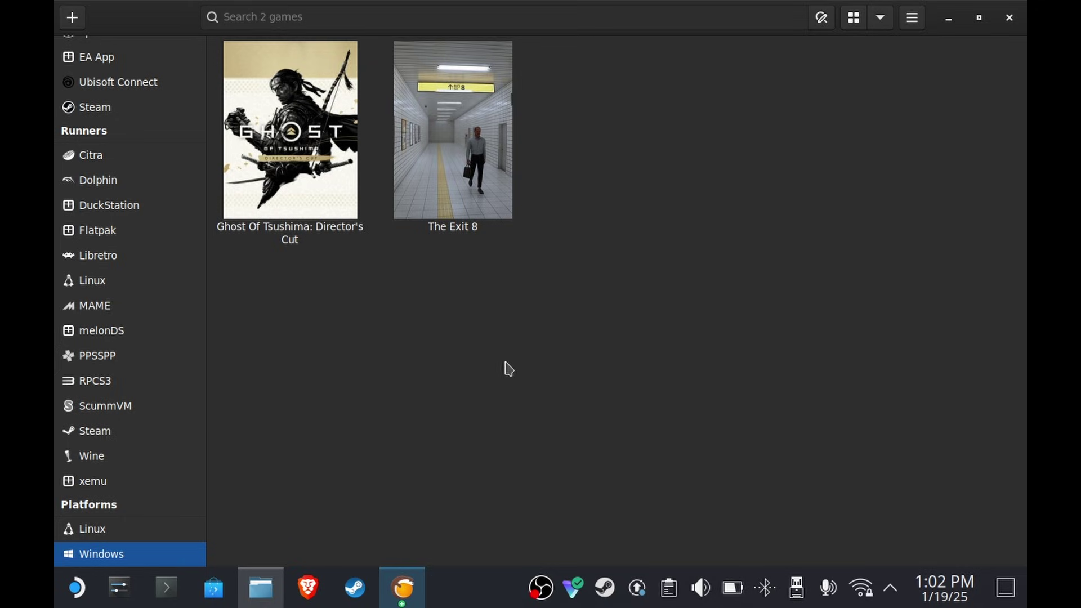
Switch to the Downloads folder in Dolphin, run HogwartsFix.desktop and authorize it with the account password
key("alt+Tab")
left_click_drag(460, 222, 406, 183)
left_click(458, 210)
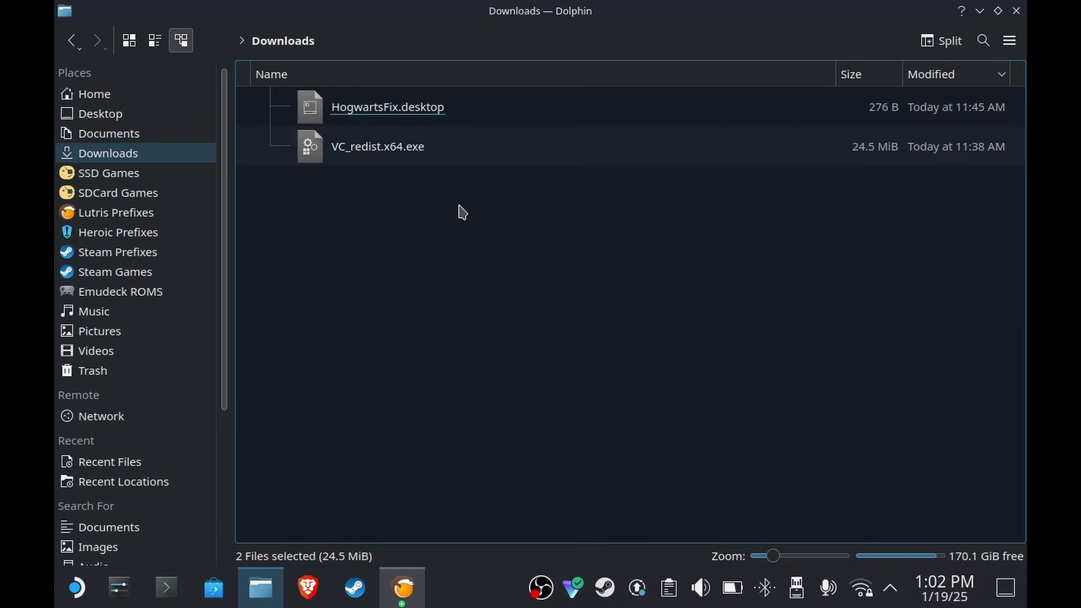
left_click(424, 119)
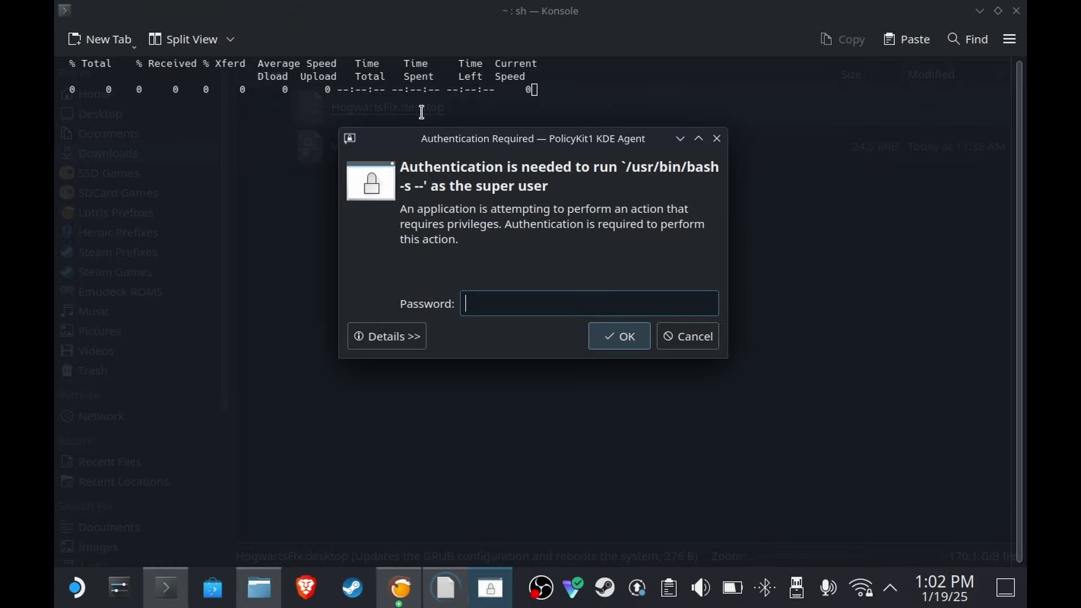
type("•")
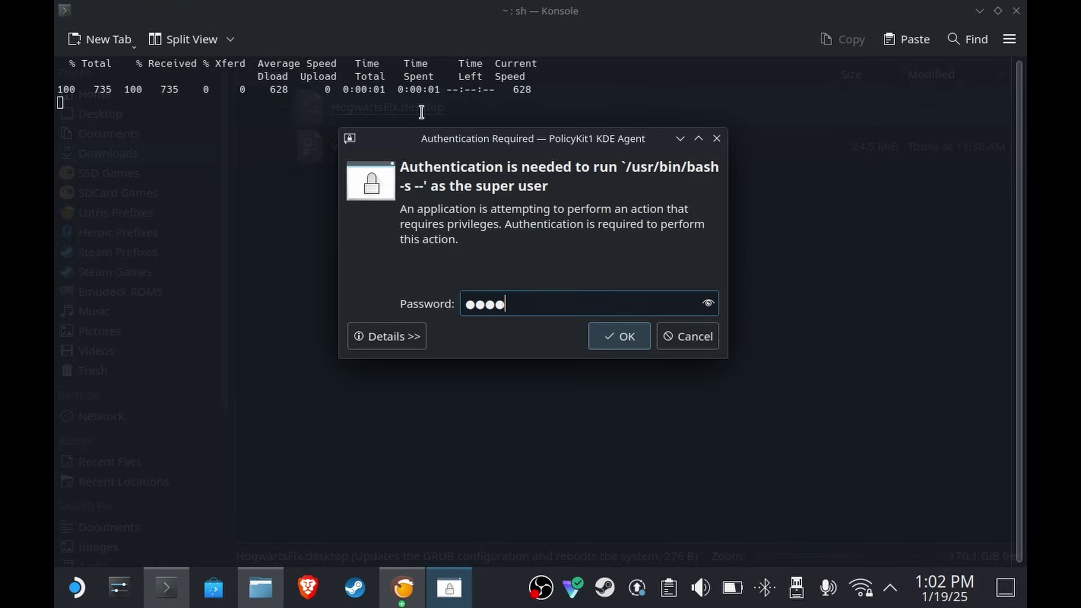
key("Return")
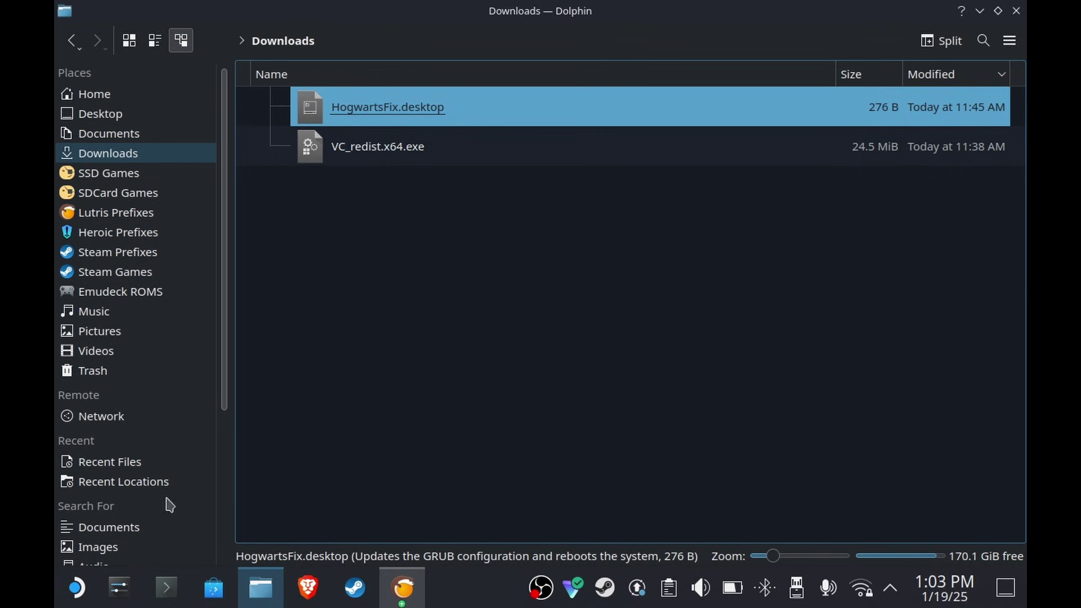
Open a Konsole terminal and run the passwd command
left_click(166, 587)
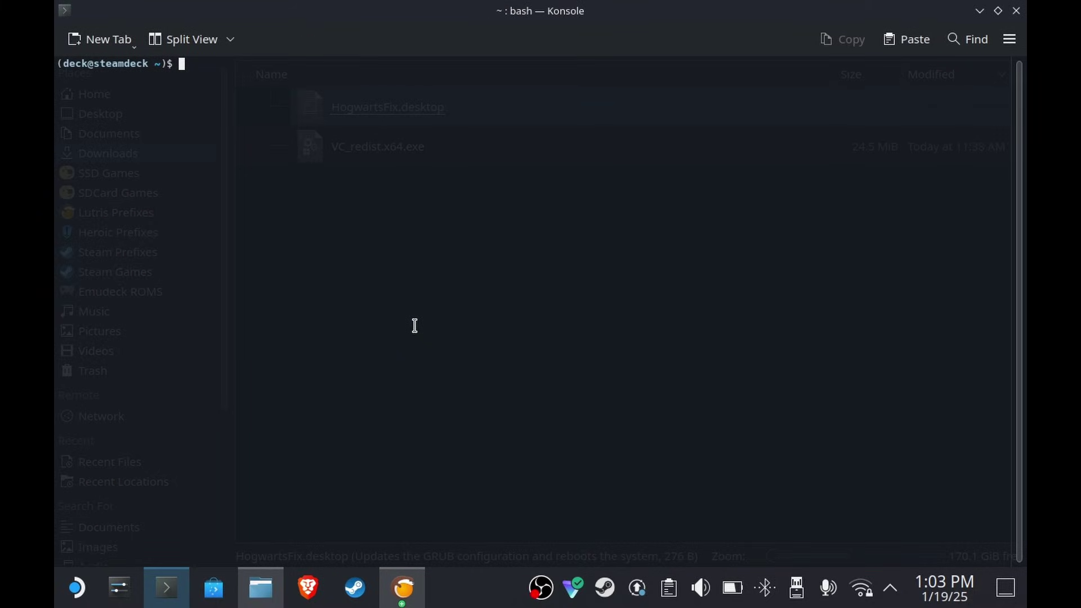
type("passwd")
key("Return")
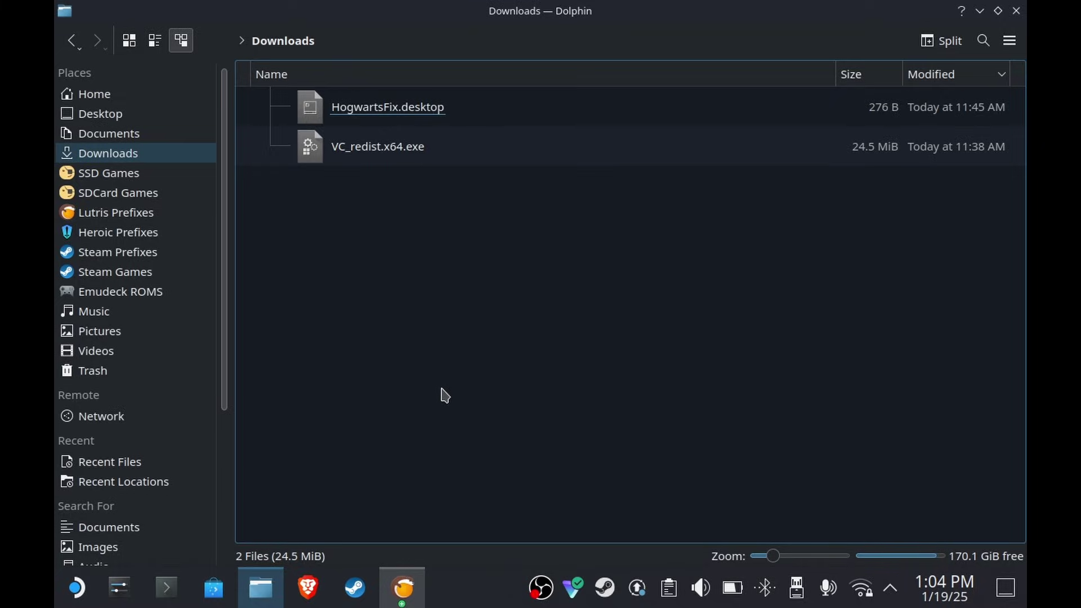
Search the Discover software store for "lutris" and close the store
left_click(403, 587)
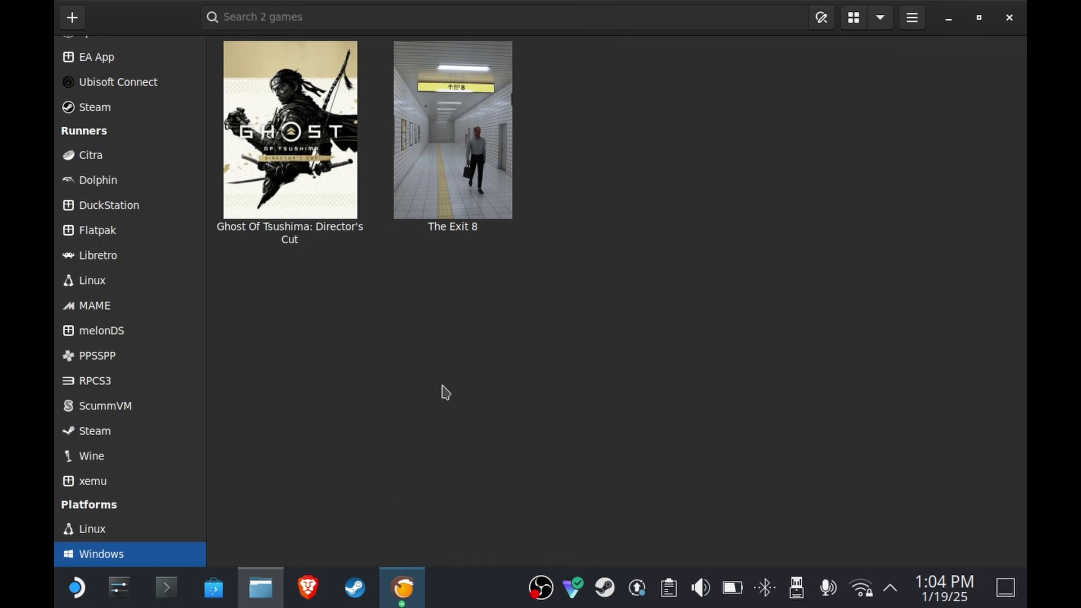
left_click(213, 587)
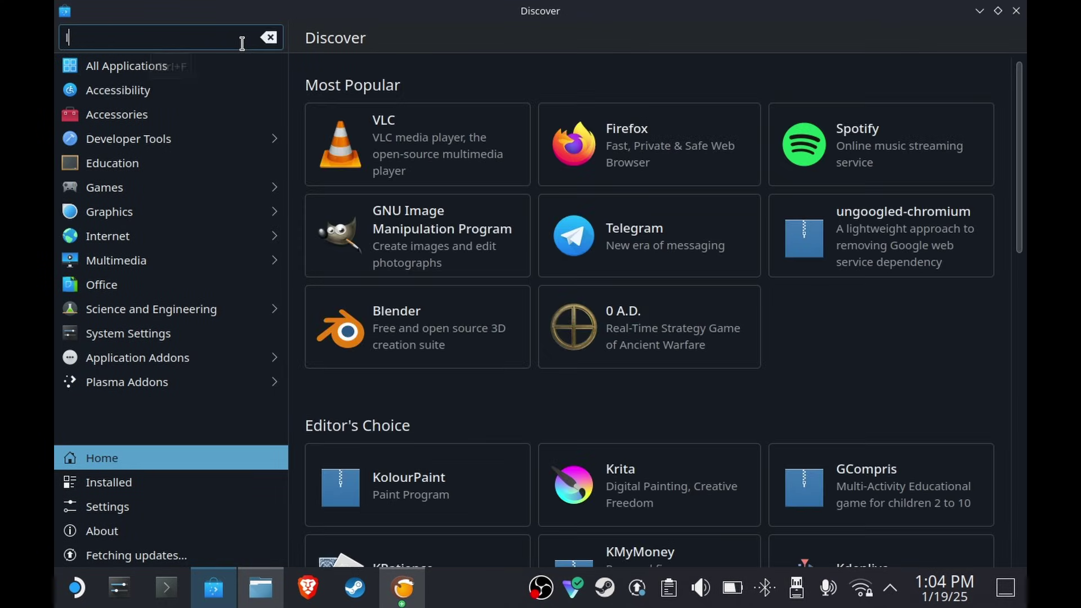
type("lutris")
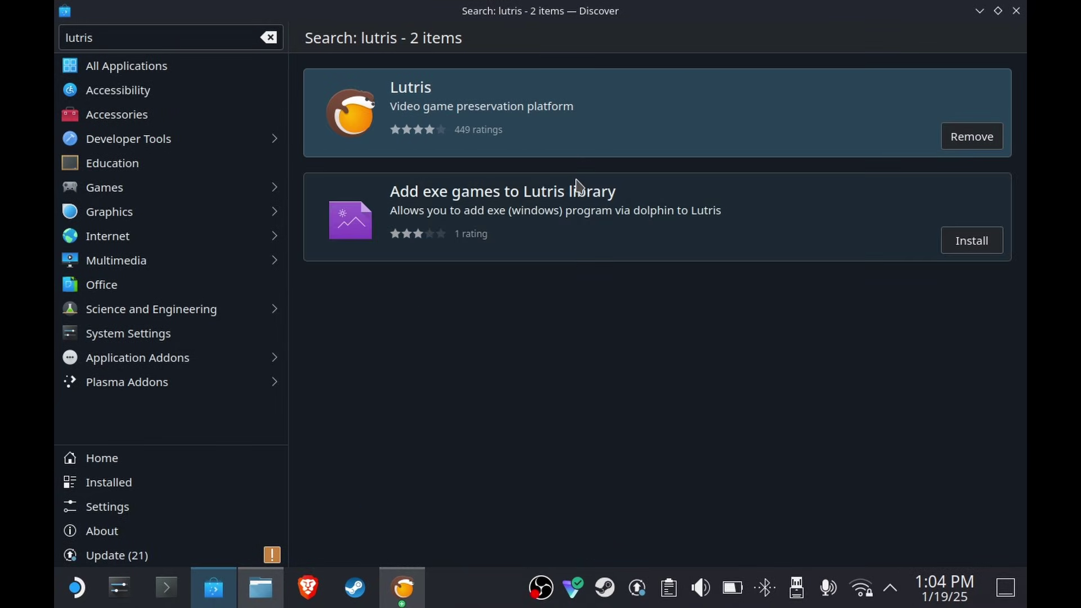
left_click(1018, 10)
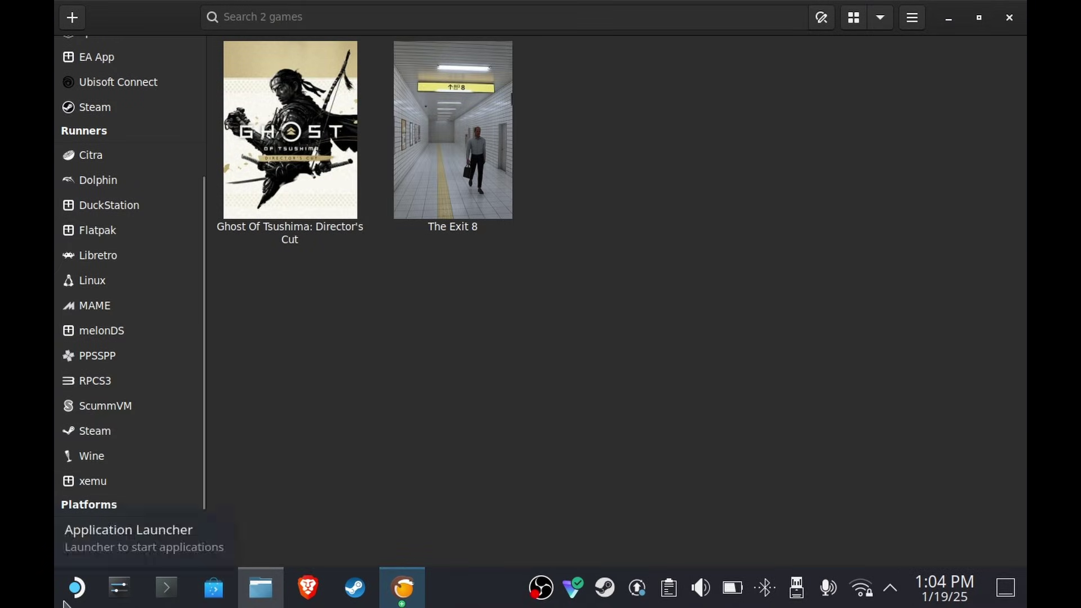
Open ProtonUp-Qt, install Wine-GE version GE-Proton8-26 for the Lutris Flatpak, and close it
key("super")
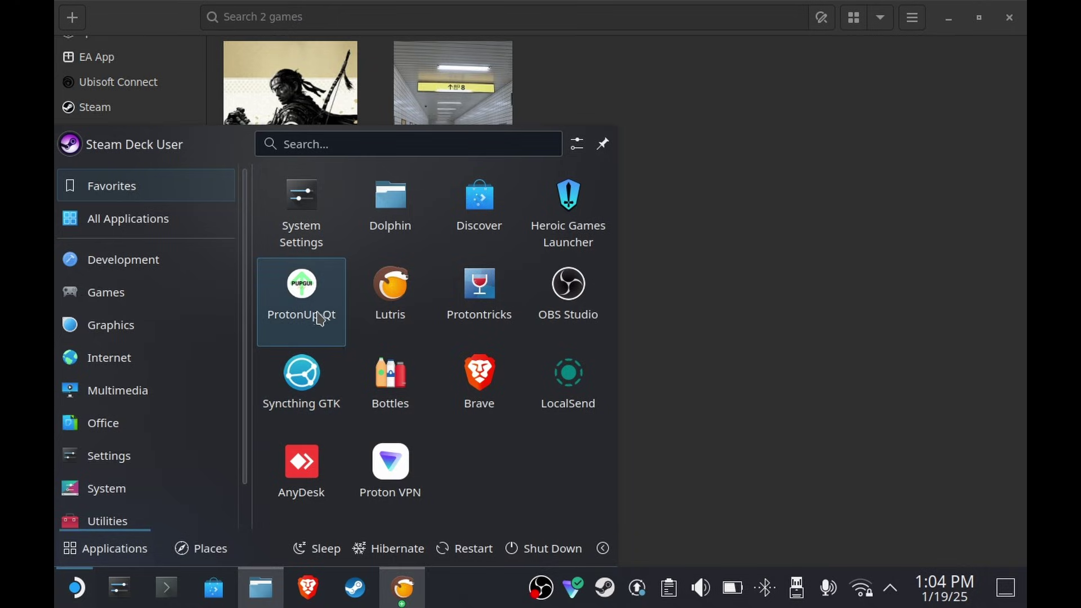
left_click(318, 325)
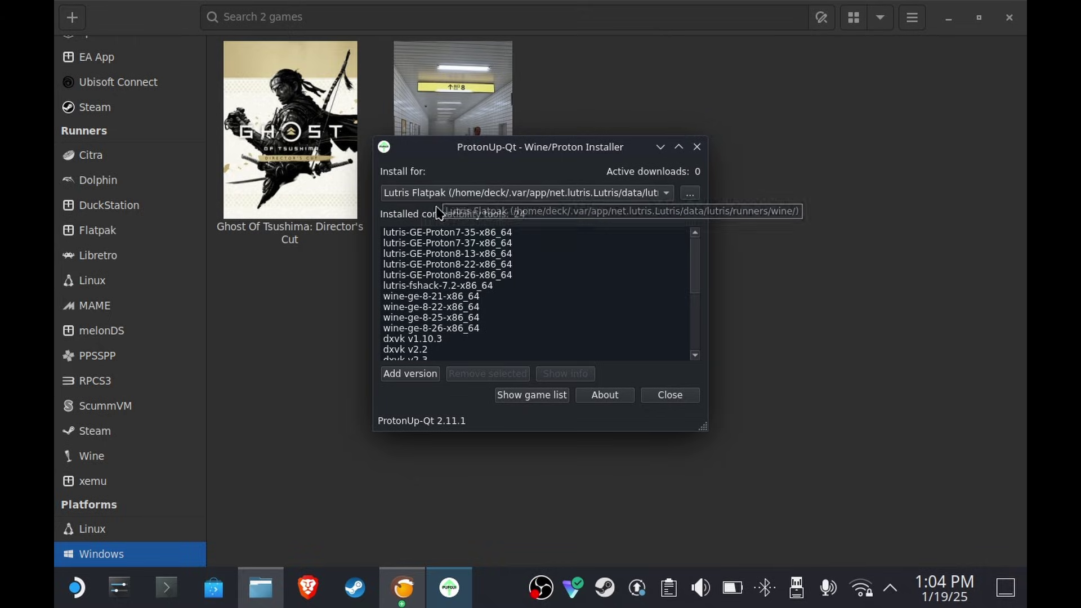
left_click(426, 374)
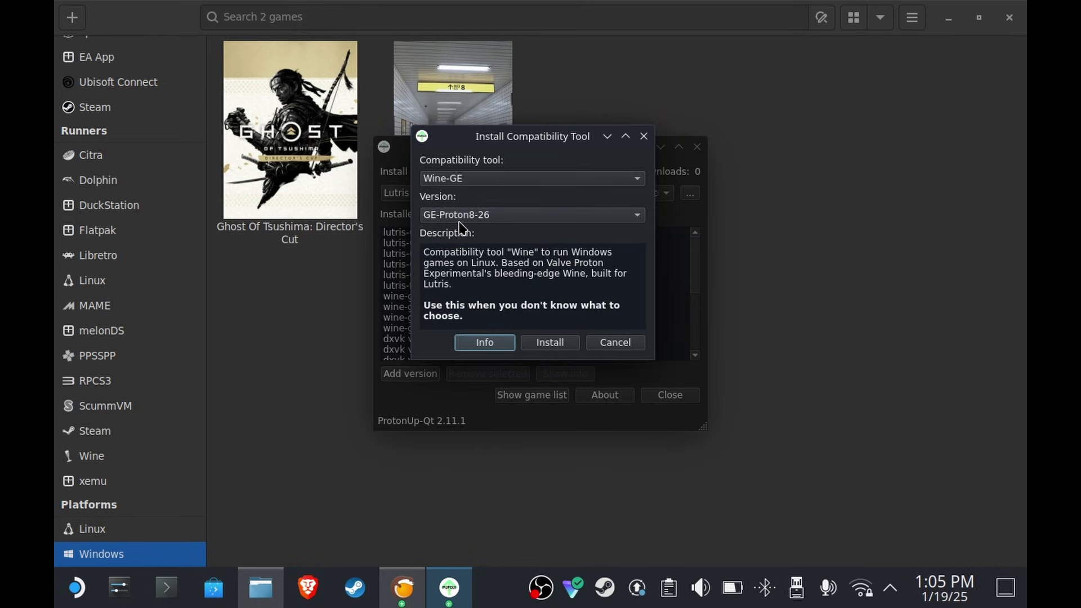
left_click(554, 344)
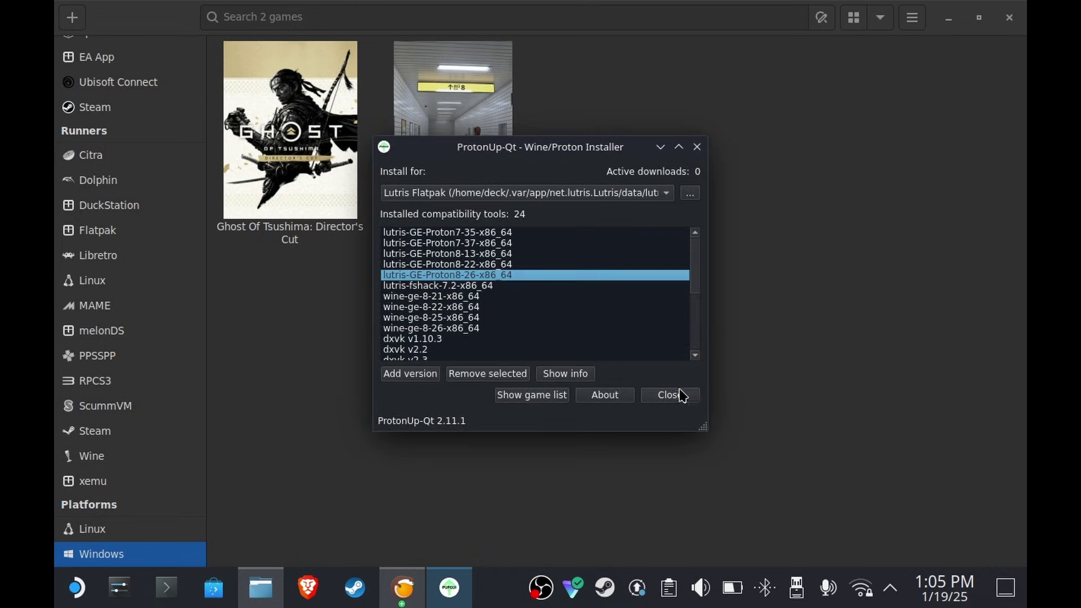
left_click(683, 394)
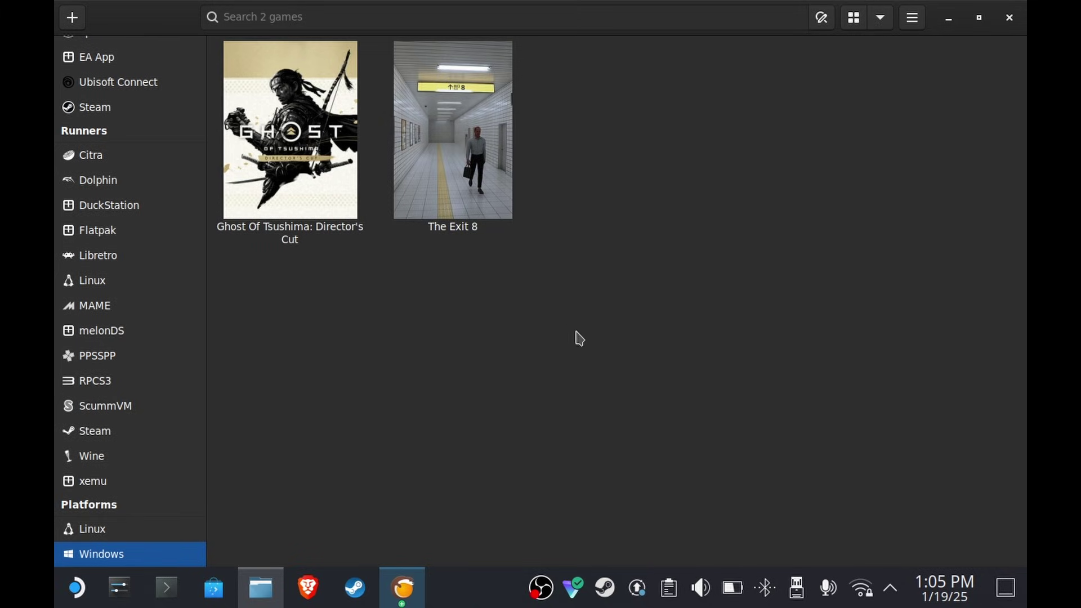
Start adding a locally installed game in Lutris and name it Hogwarts
left_click(72, 18)
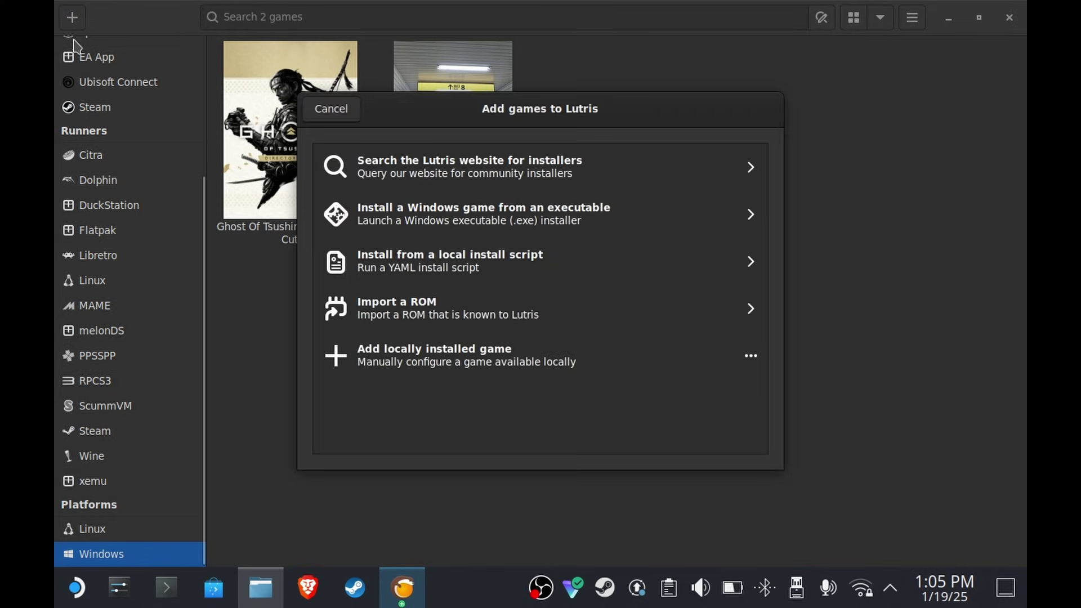
left_click(501, 363)
type("Hogwarts")
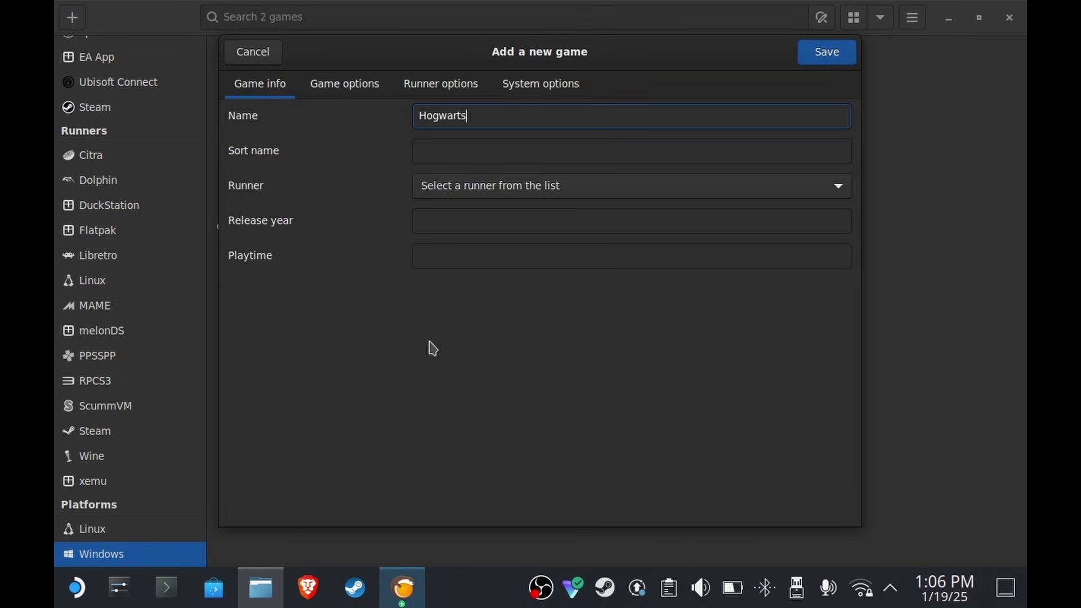
Open the Steam library, filter it by "hog" to view the Hogwarts Legacy page, and close Steam's window
right_click(604, 587)
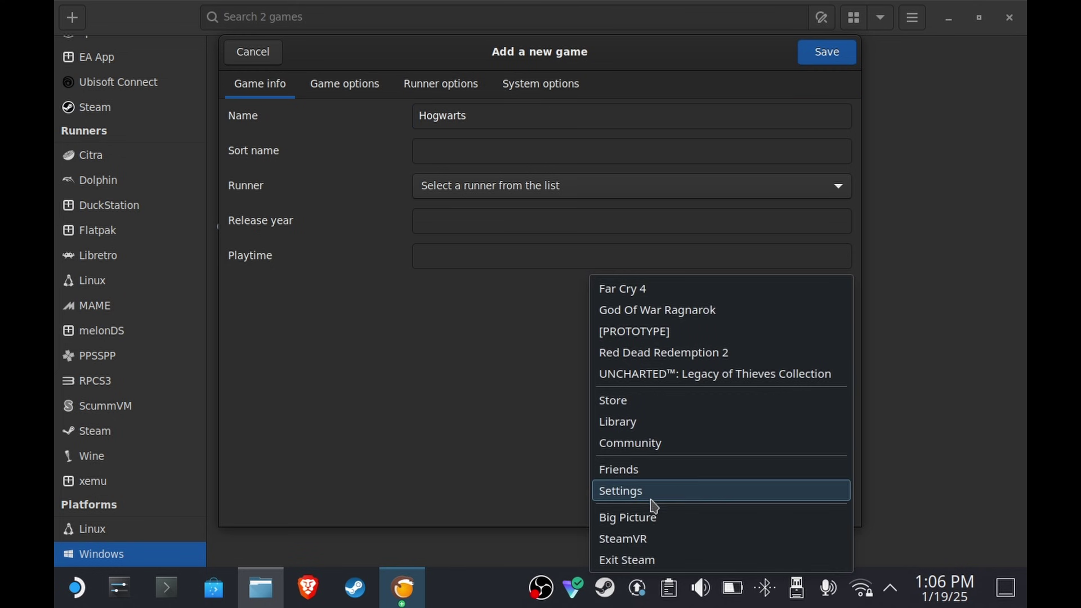
left_click(648, 428)
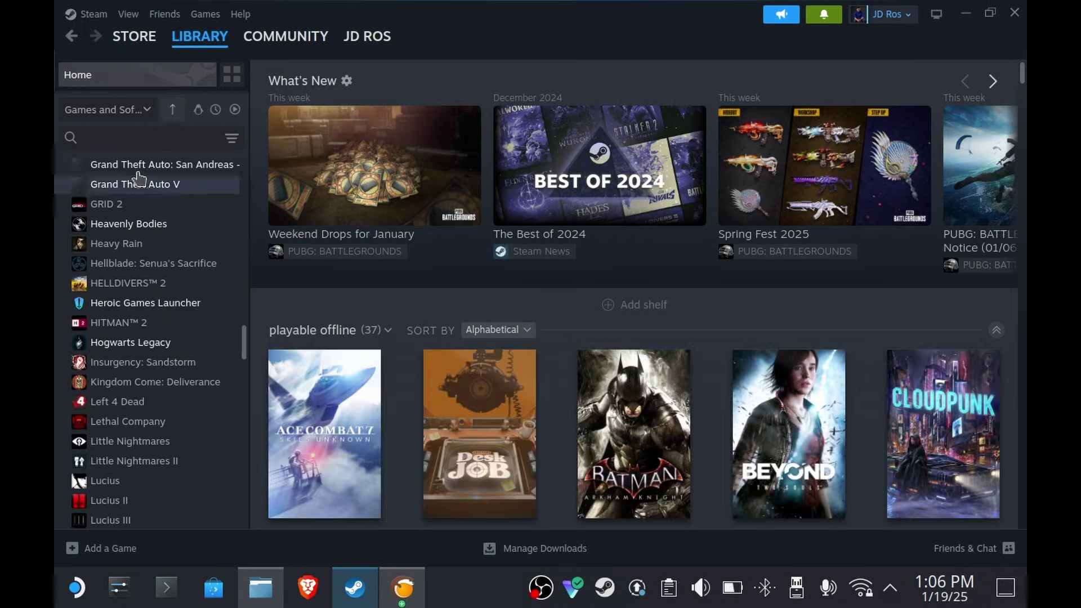
left_click(138, 139)
type("hog")
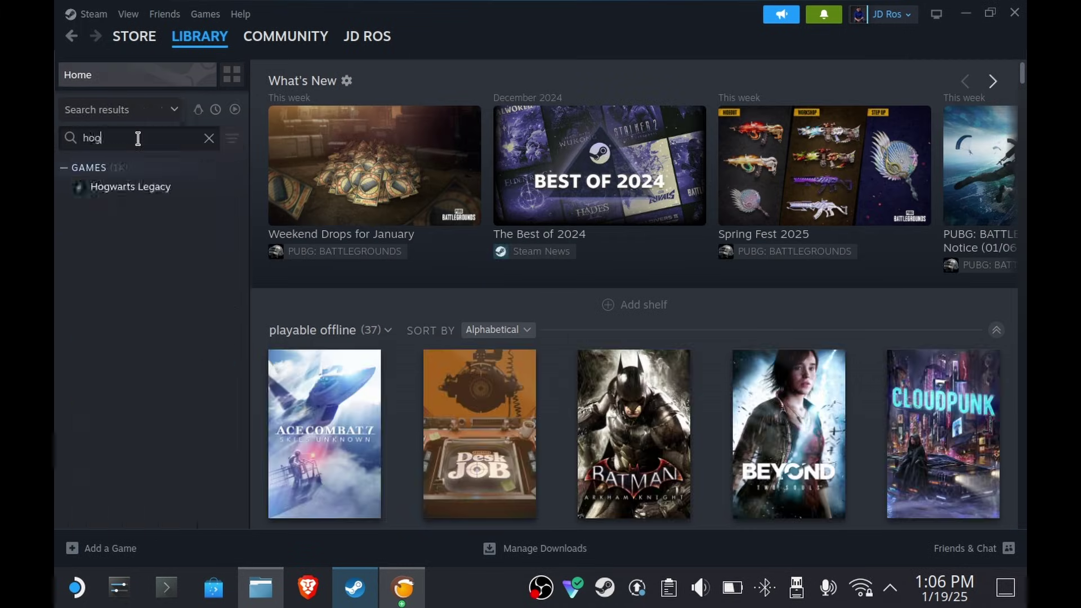
left_click(128, 186)
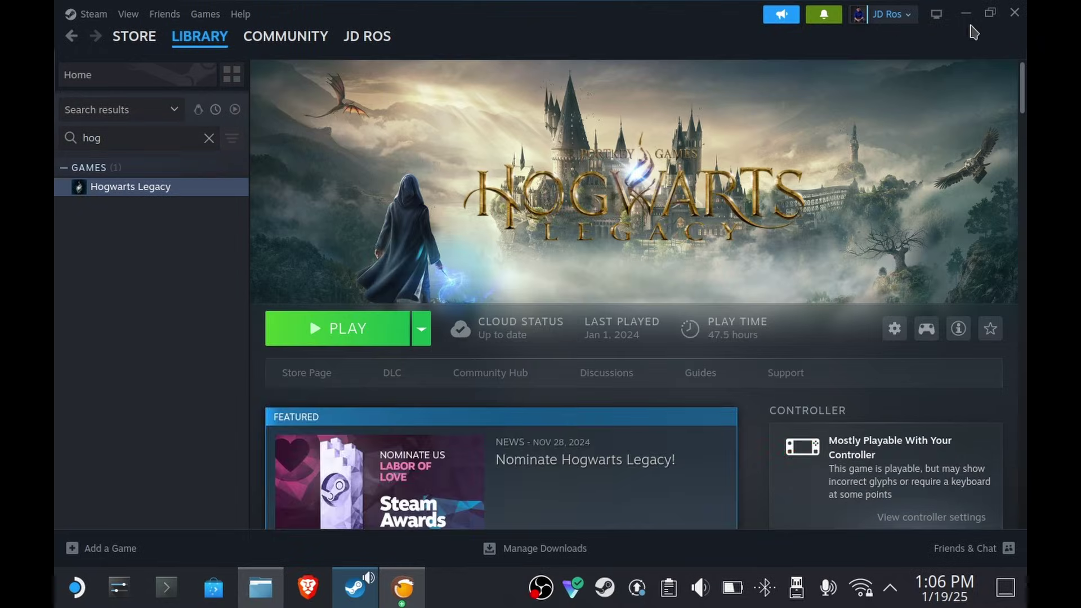
left_click(1013, 17)
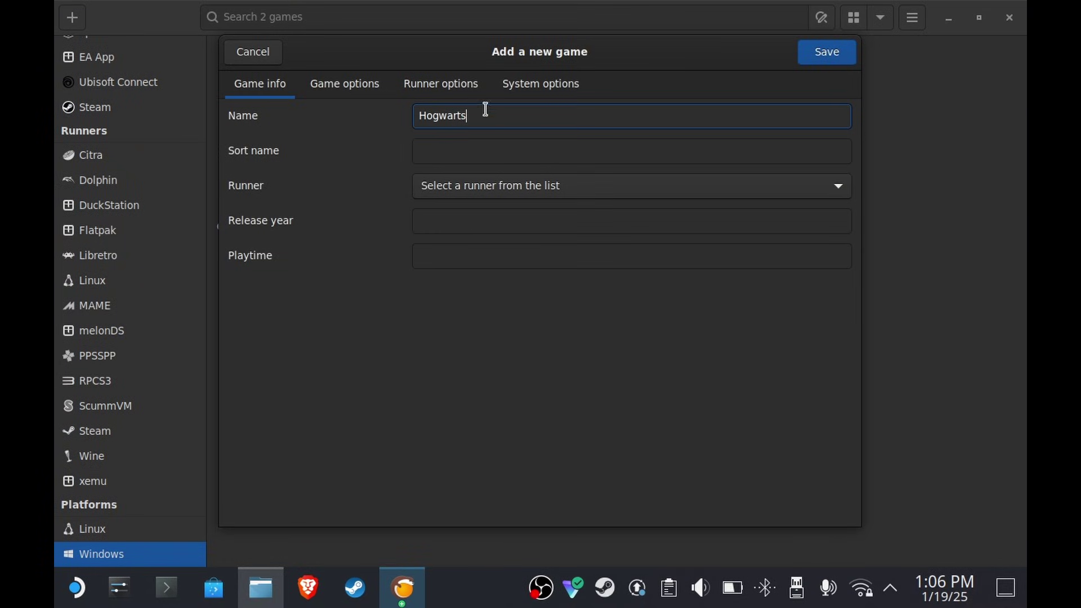
Set the new game's runner to Wine and its executable to HogwartsLegacy.exe in Games/Hogwarts Legacy/Phoenix/Binaries/Win64
left_click(481, 189)
left_click(489, 475)
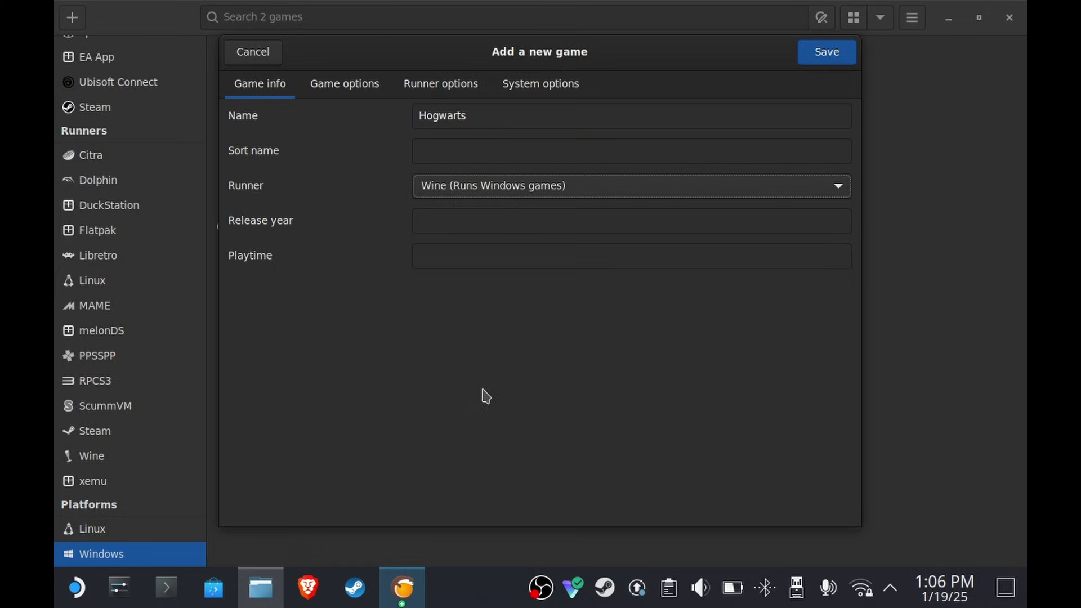
left_click(345, 89)
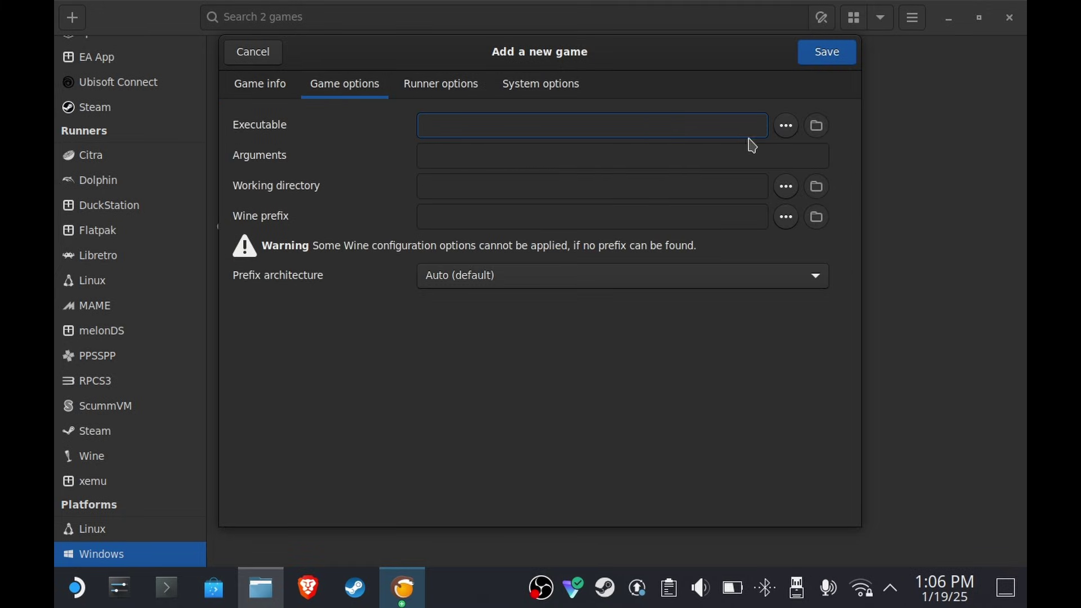
left_click(786, 126)
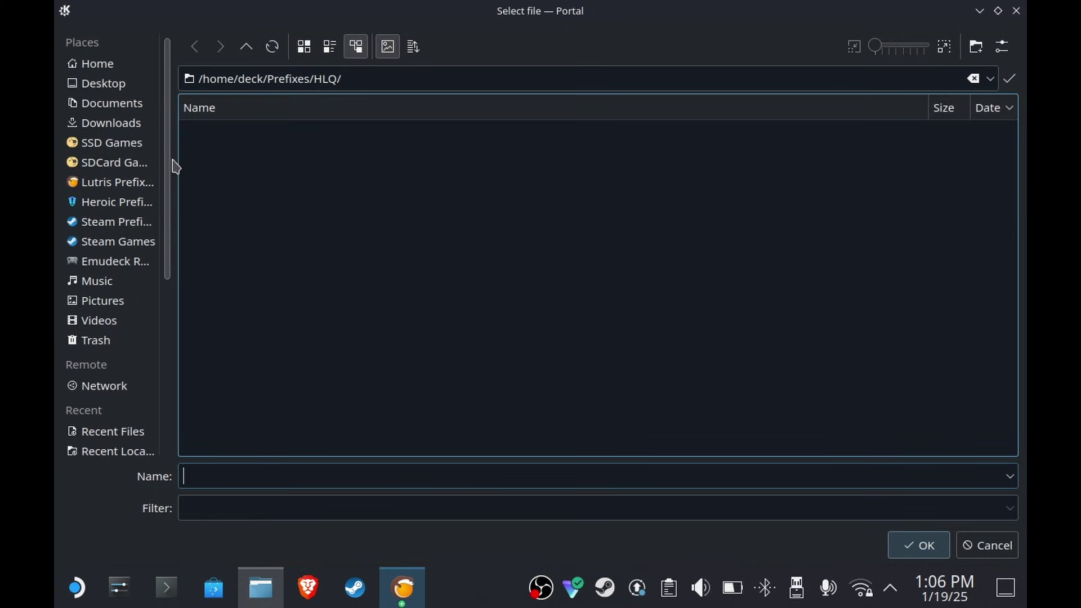
left_click(142, 146)
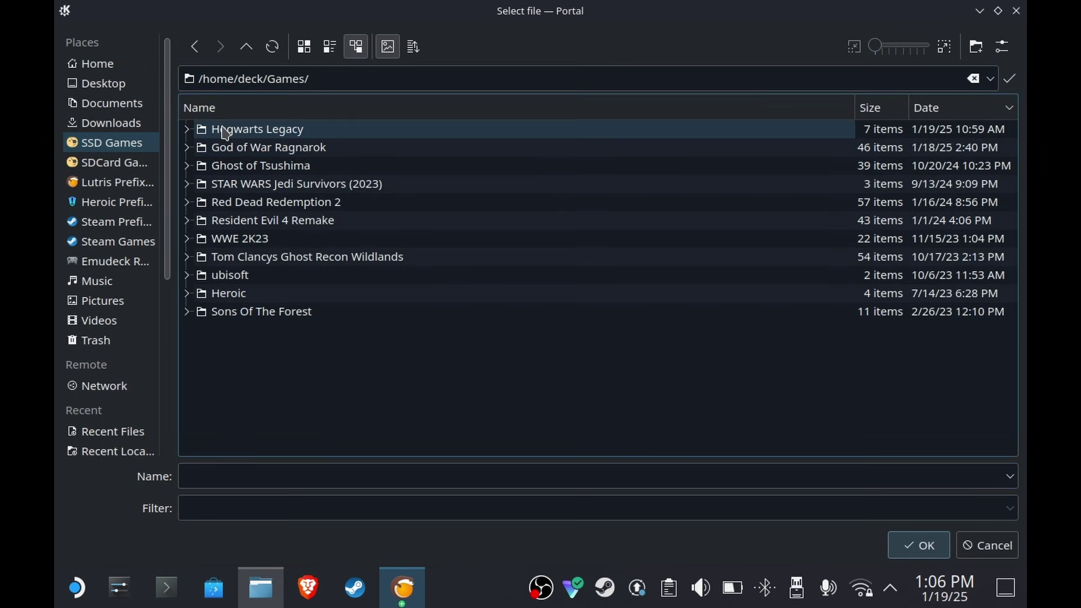
left_click(187, 129)
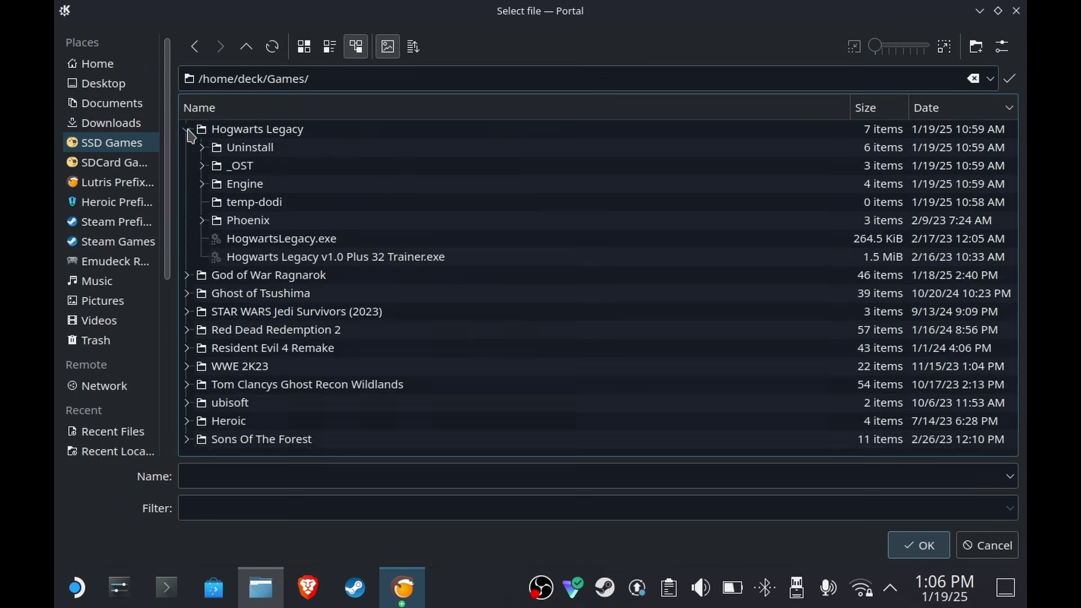
left_click(203, 221)
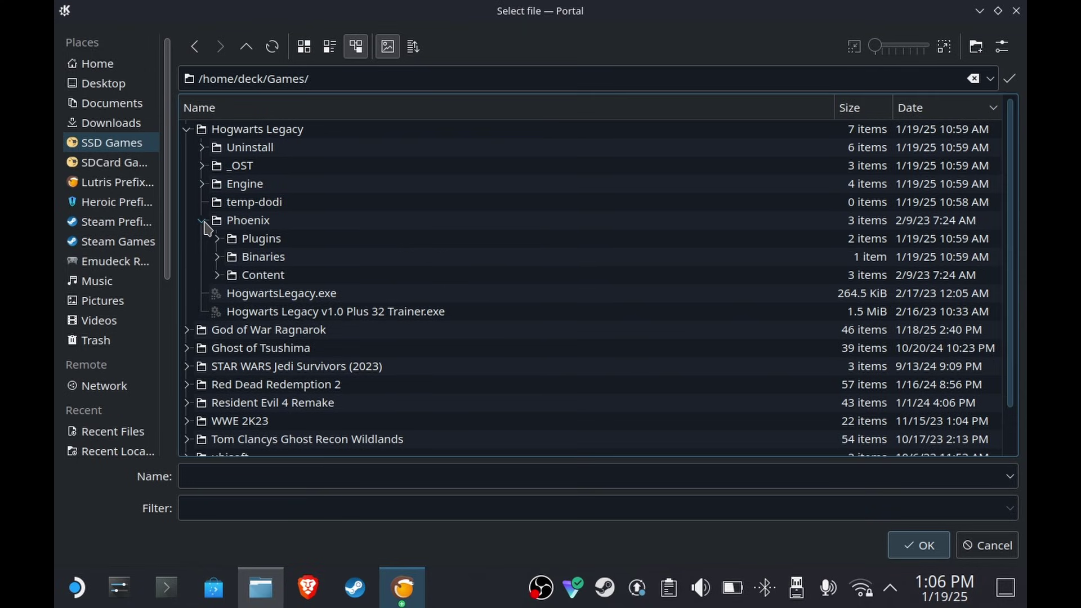
left_click(217, 257)
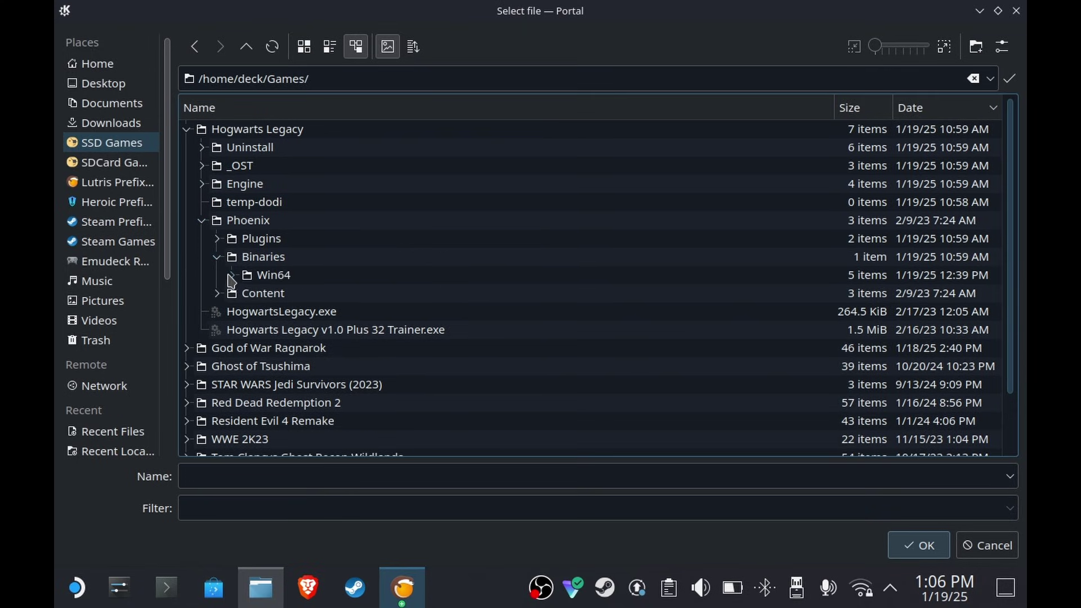
left_click(232, 275)
left_click(320, 332)
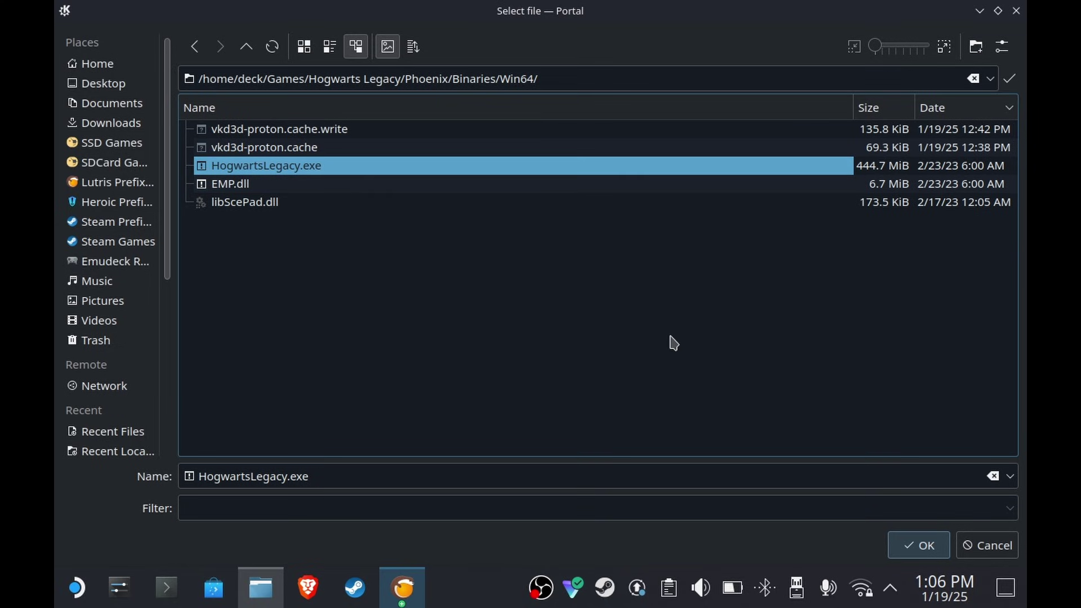
left_click(915, 545)
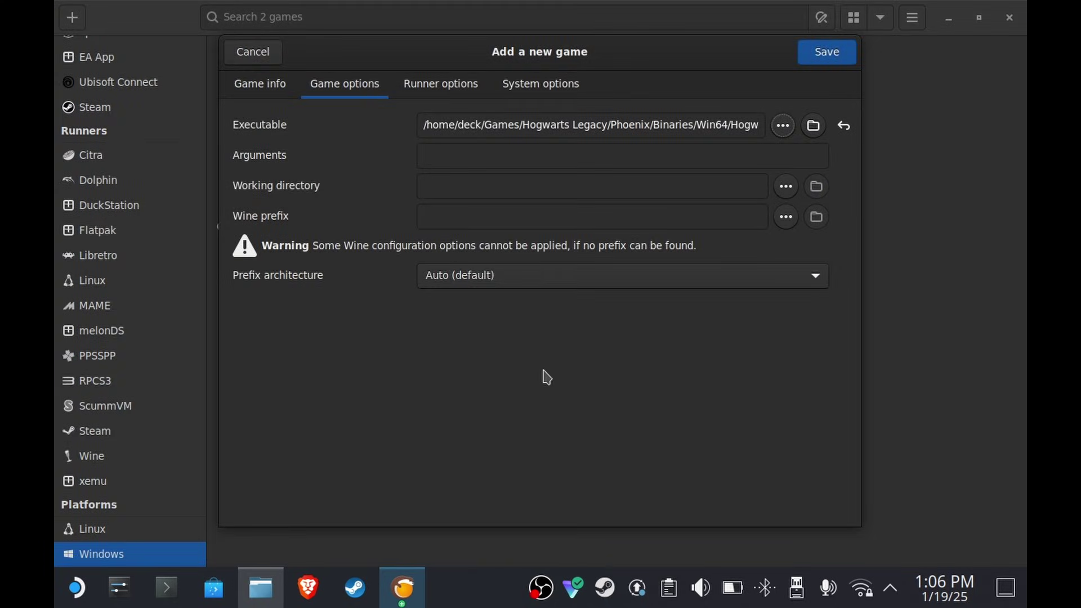
Create a folder named Hogwarts in /home/deck/Prefixes and use it as the game's Wine prefix
left_click(785, 217)
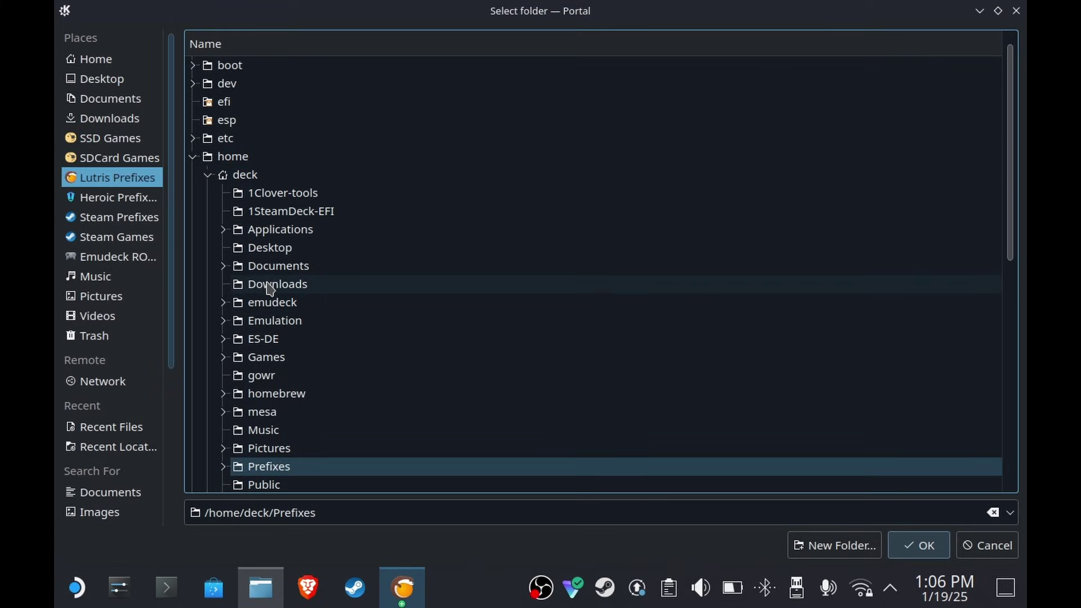
scroll(268, 457, "down", 3)
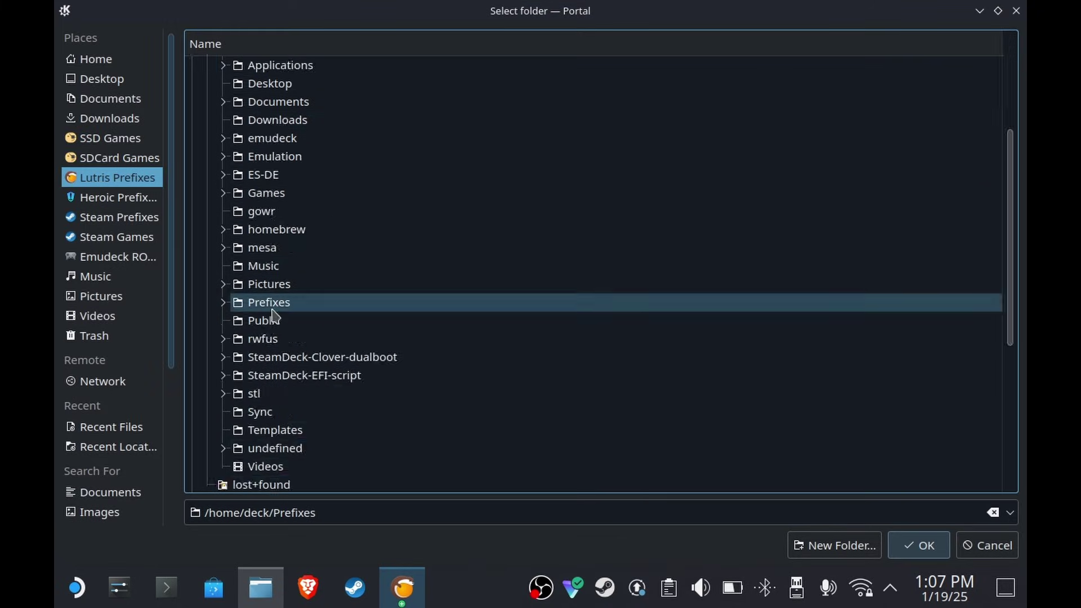
left_click(827, 549)
type("Hogwarts")
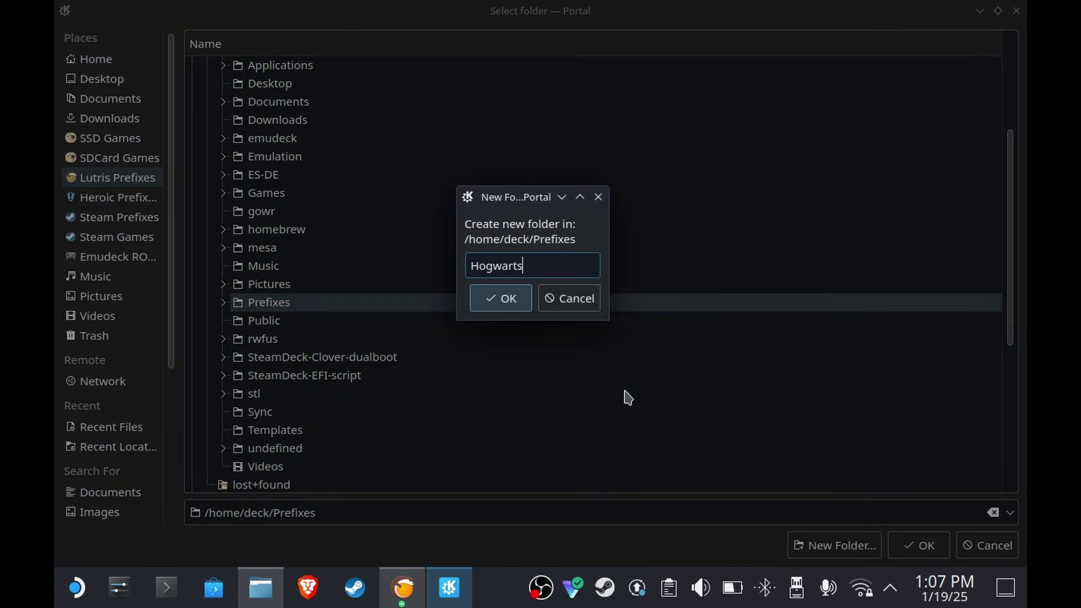
left_click(507, 299)
left_click(923, 546)
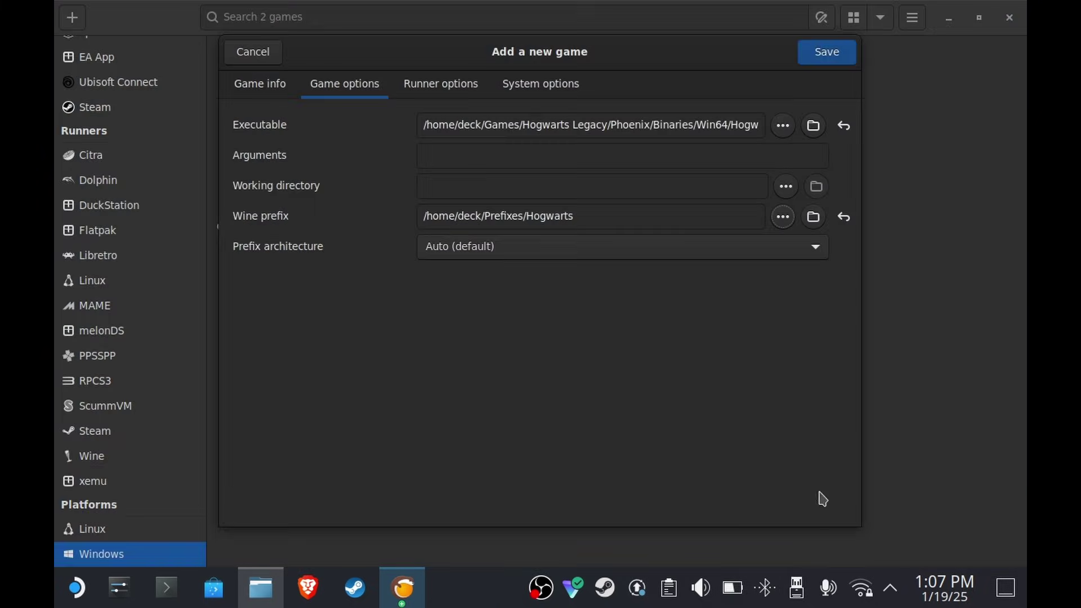
Set the new game's Wine version to GE-Proton9-15 and save the game
left_click(449, 83)
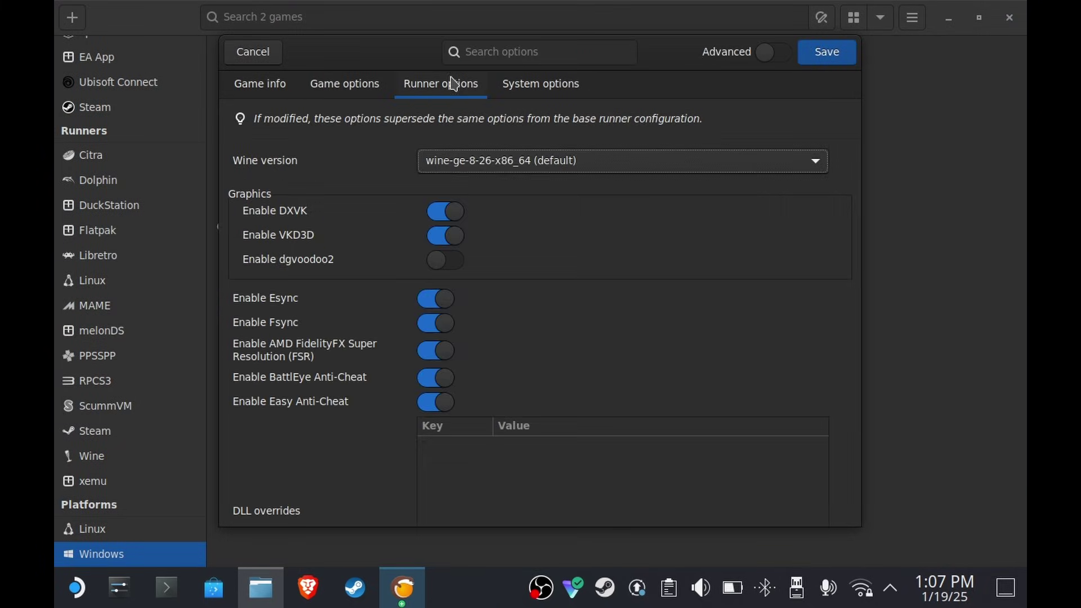
left_click(491, 163)
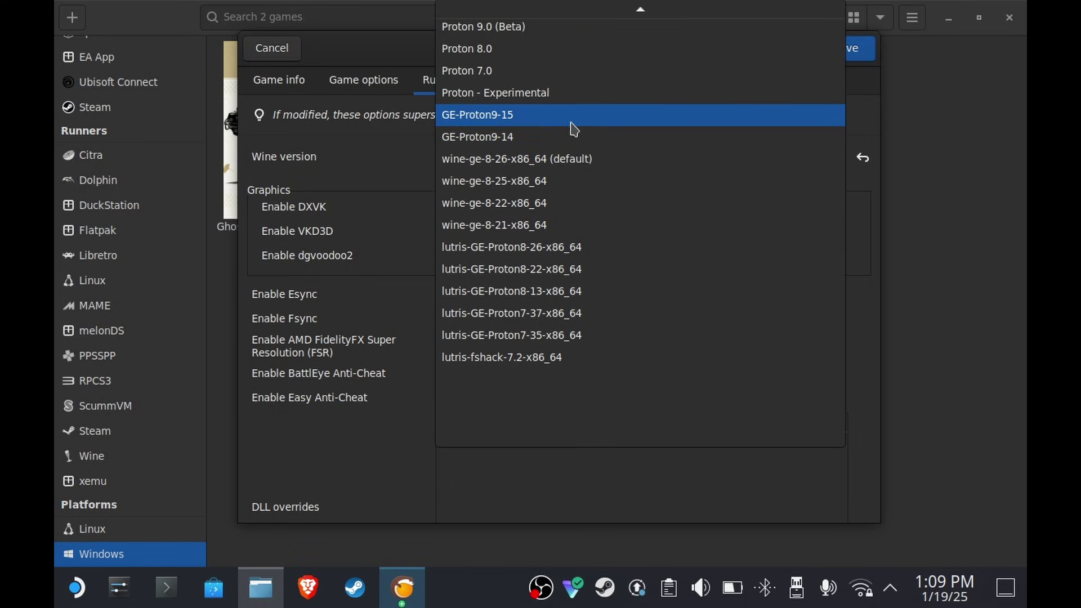
left_click(417, 173)
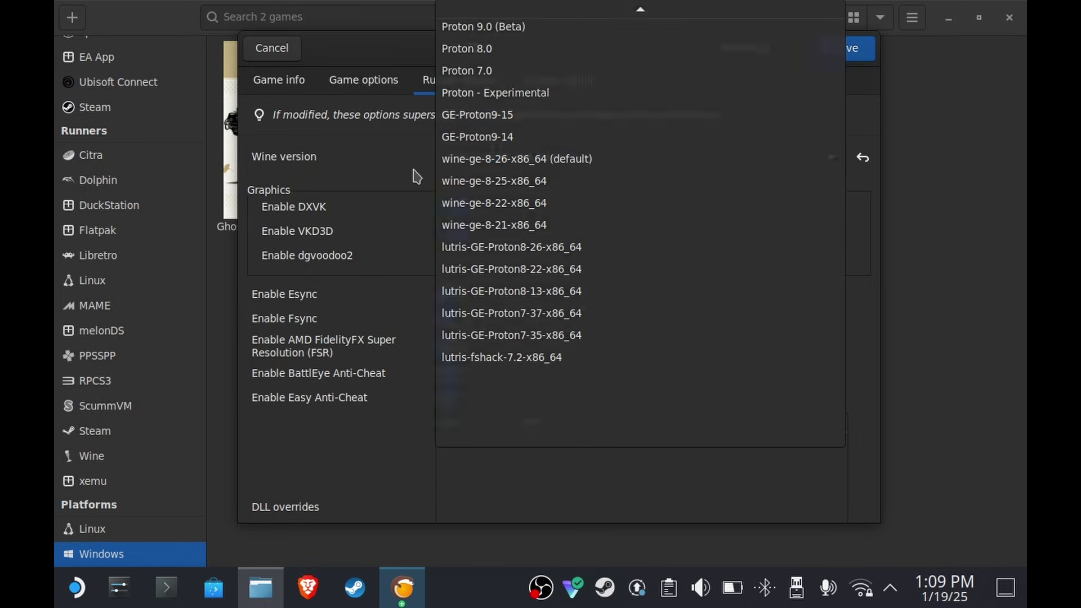
left_click(842, 53)
Run VC_redist.x64.exe from Downloads inside the Hogwarts game's Wine prefix
left_click(448, 227)
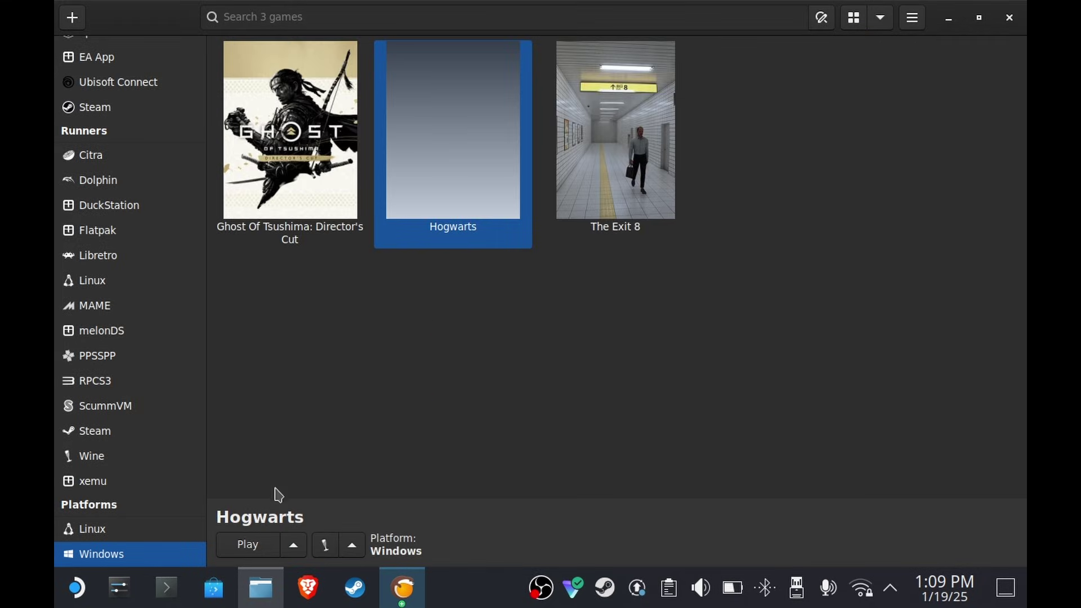
left_click(353, 545)
left_click(354, 503)
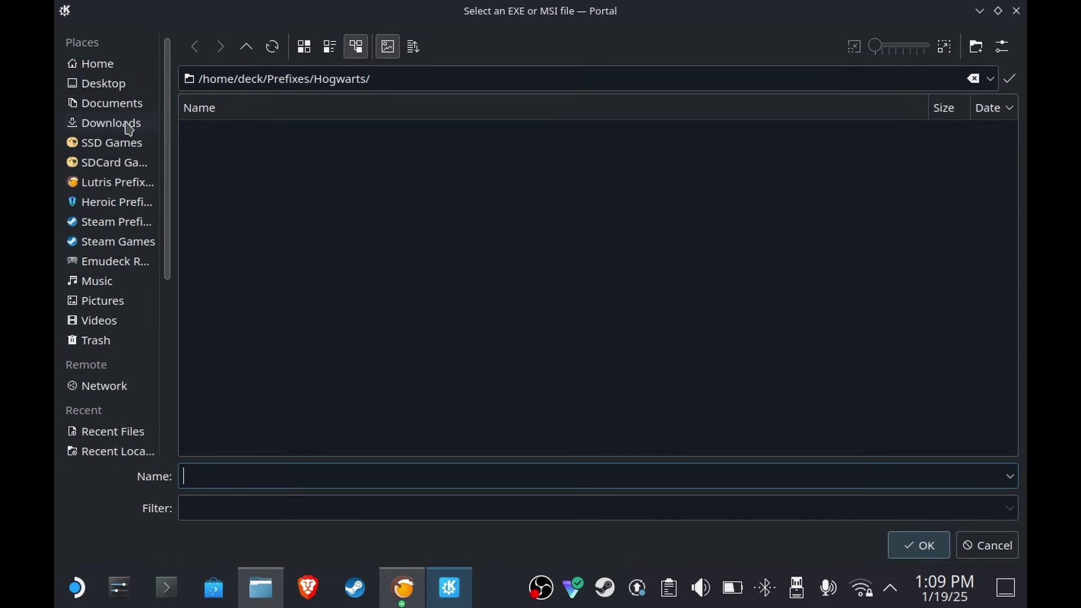
left_click(125, 123)
left_click(276, 149)
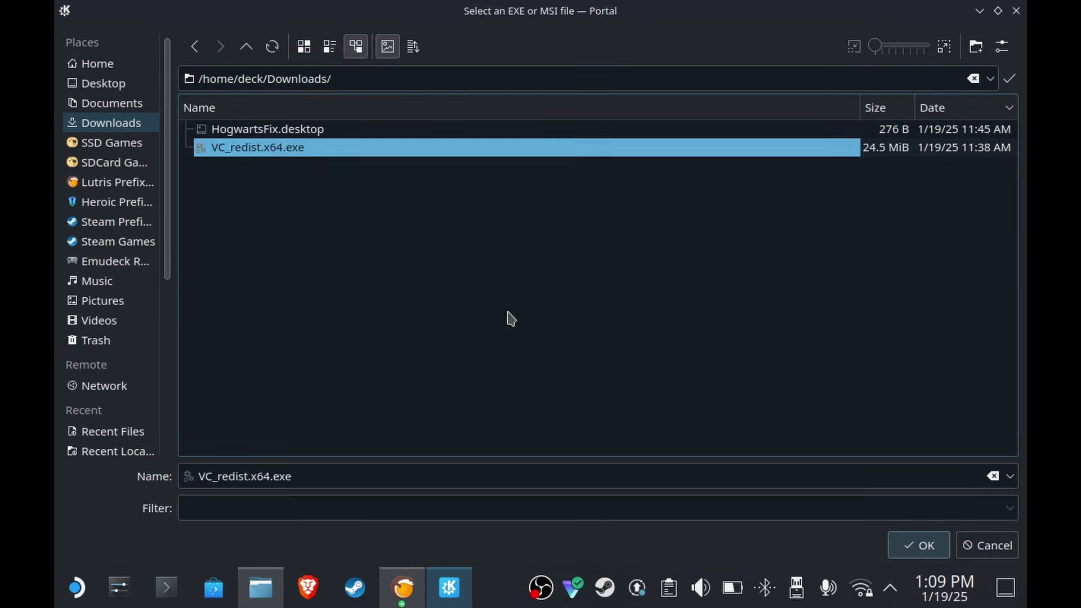
left_click(926, 547)
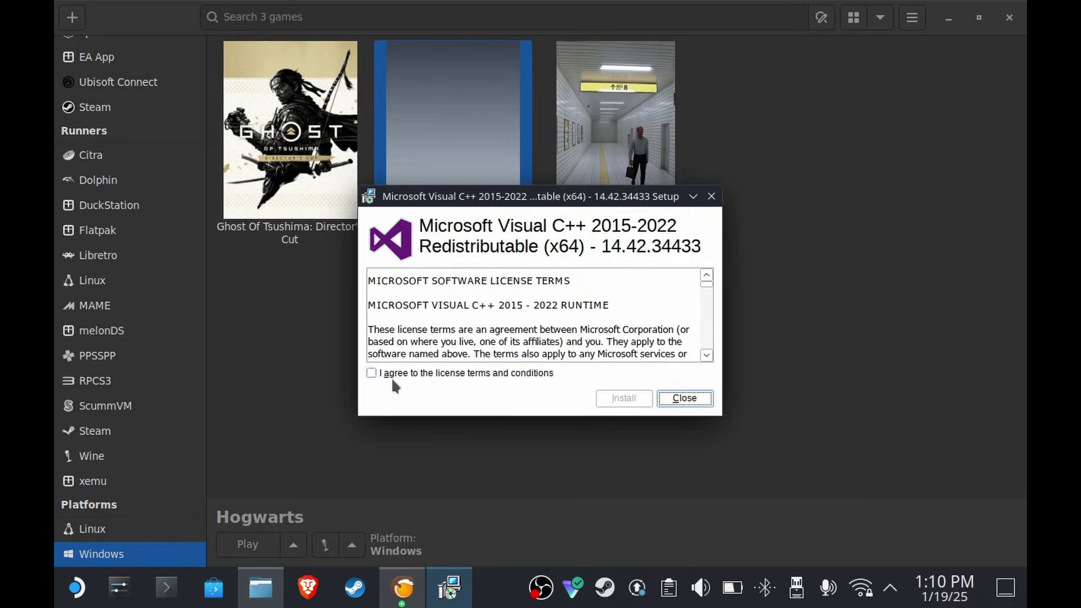
Accept the license terms, install the Microsoft Visual C++ 2015-2022 Redistributable (x64), and close the setup
left_click(373, 373)
left_click(629, 398)
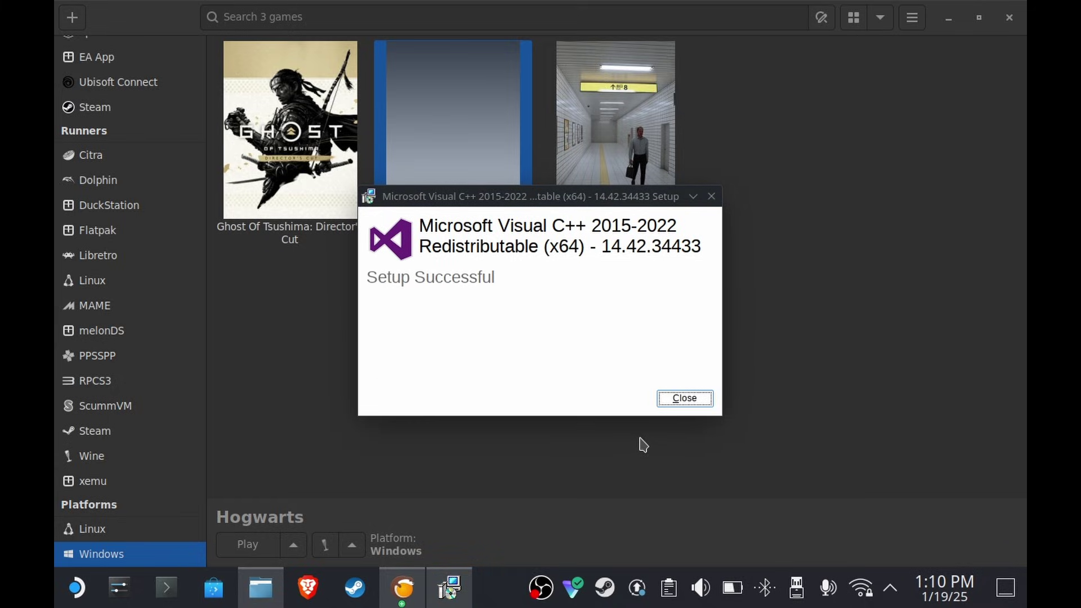
left_click(684, 399)
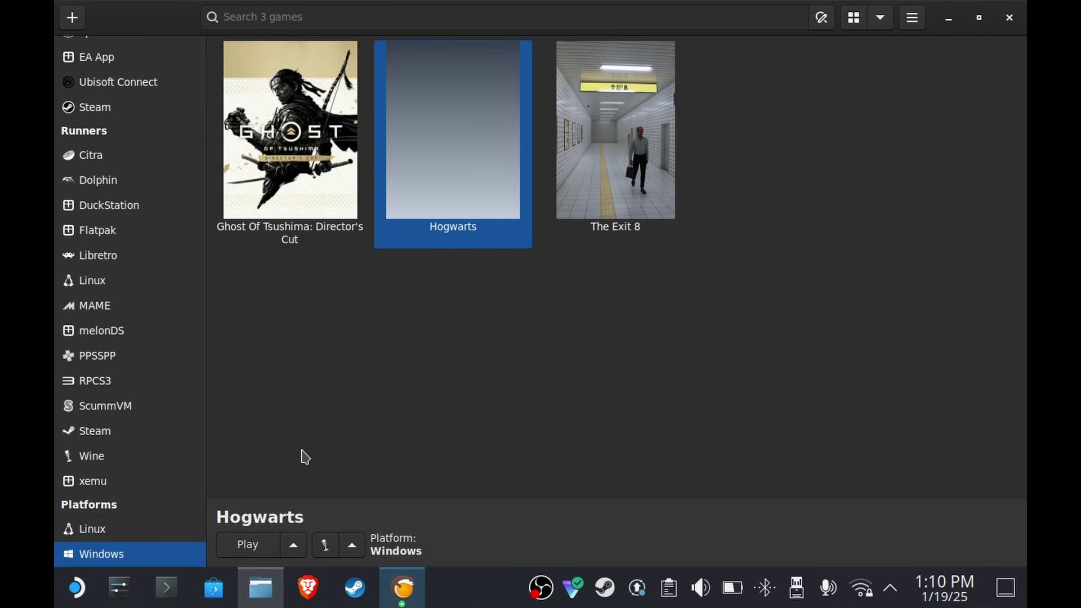
Launch Hogwarts once from Lutris and create a Steam shortcut for the game
left_click(254, 545)
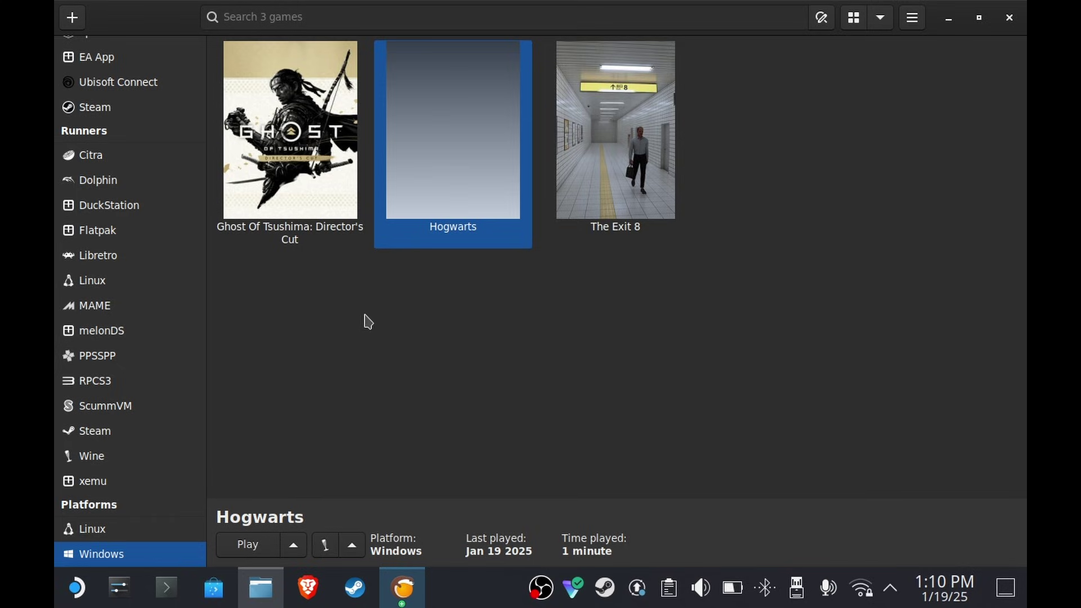
left_click(439, 353)
left_click(419, 171)
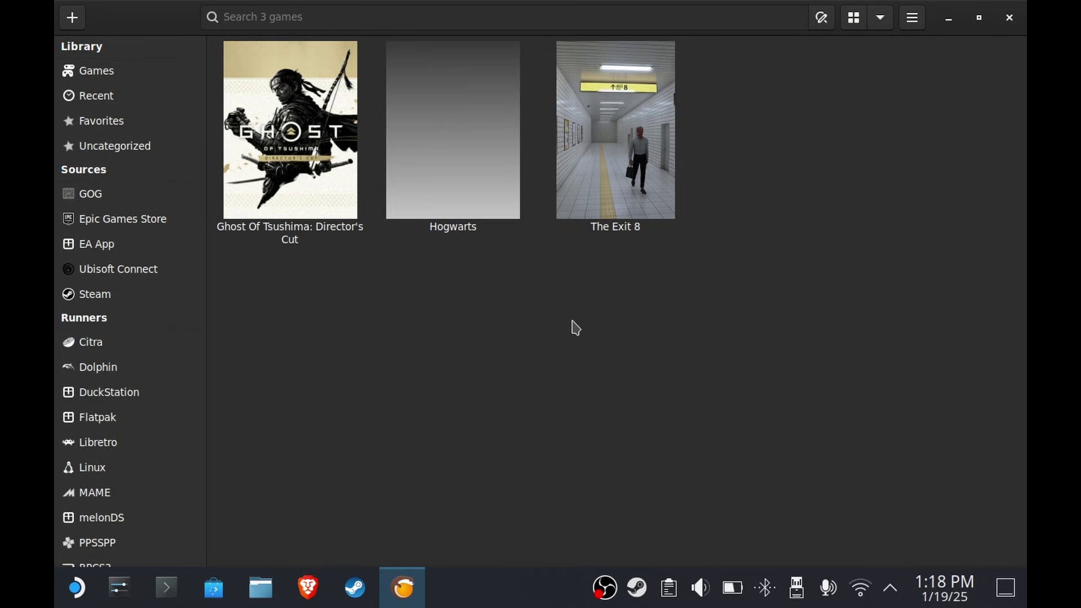
right_click(457, 133)
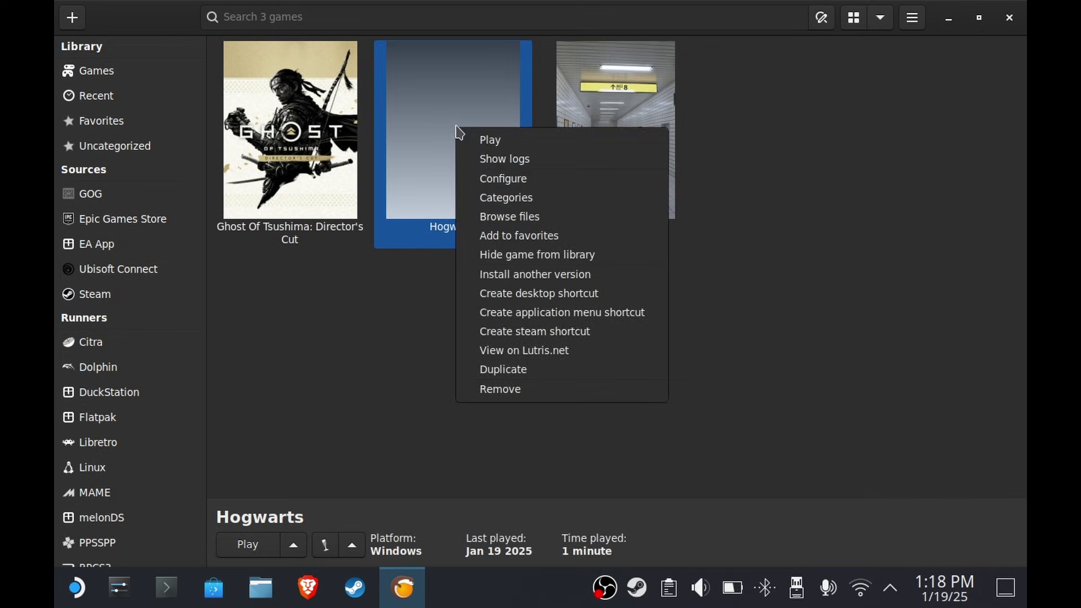
left_click(539, 333)
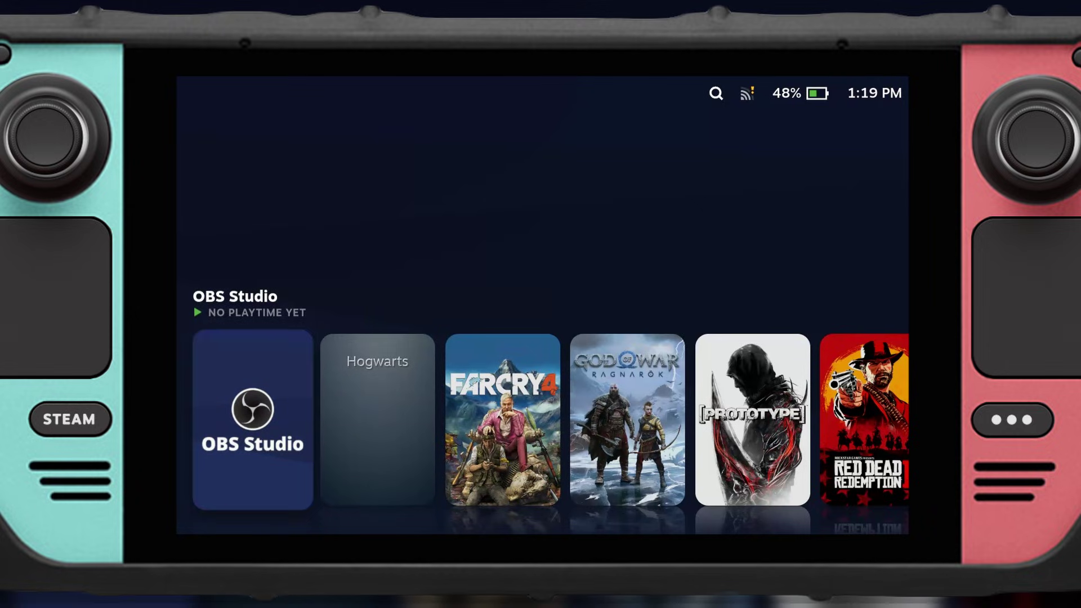
Find Hogwarts among the non-Steam games in the Steam Deck's Gaming Mode library and launch it
key("Right")
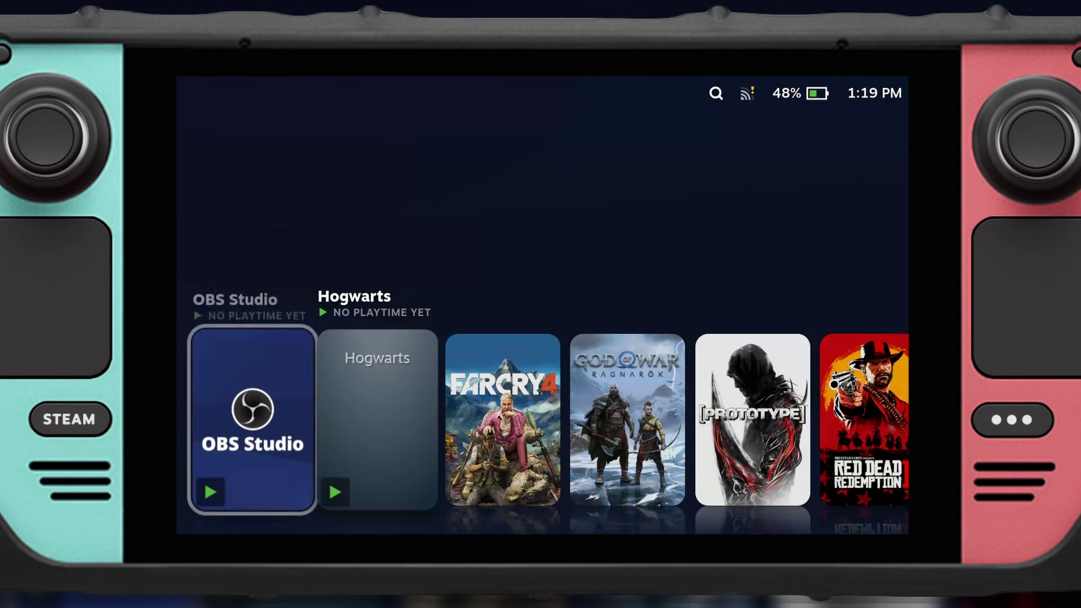
key("Left")
key("Left")
key("Down")
key("Return")
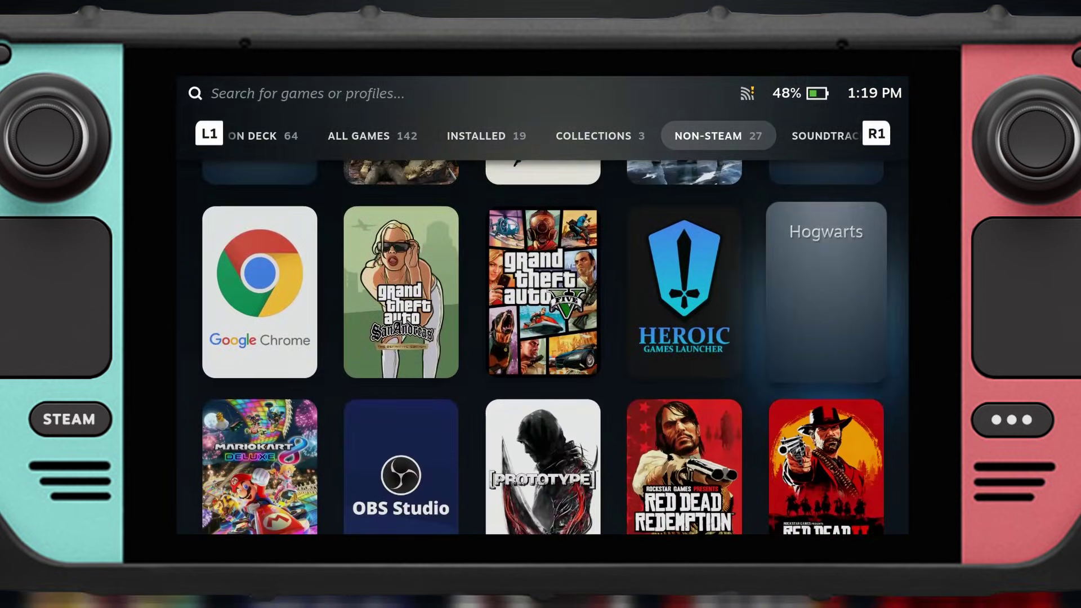
key("Return")
key("Return")
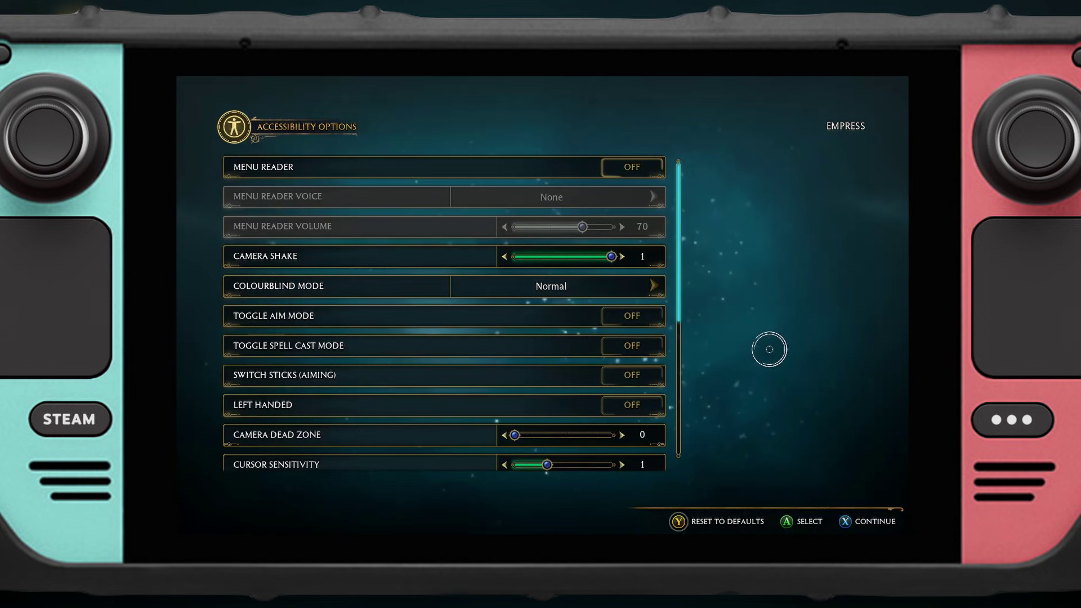
Continue past the game's accessibility options without changes and skip the WB Games sign-in
key("Escape")
left_click(507, 494)
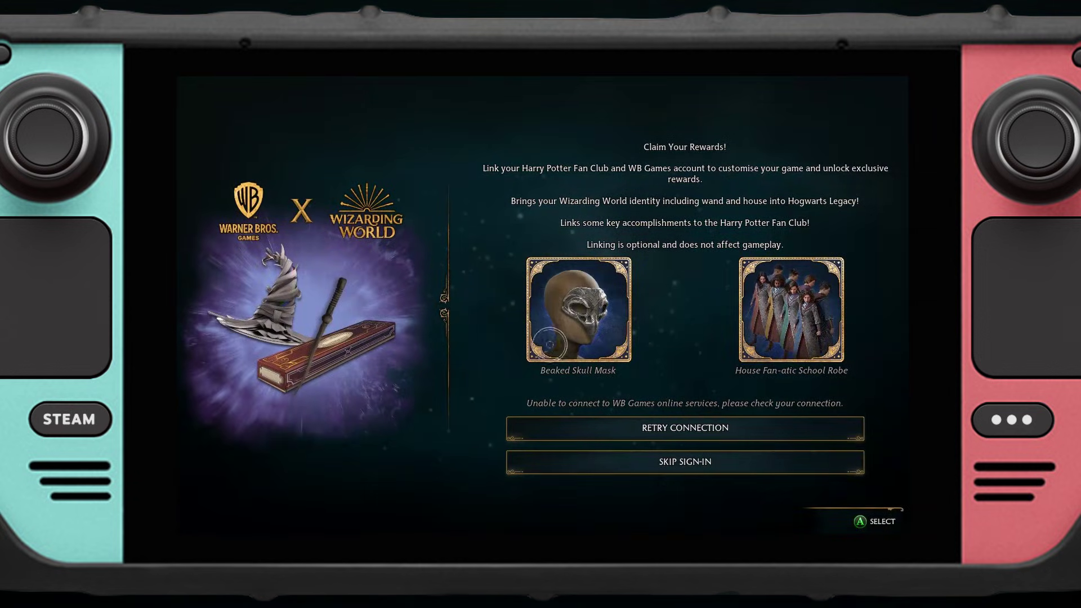
left_click(580, 461)
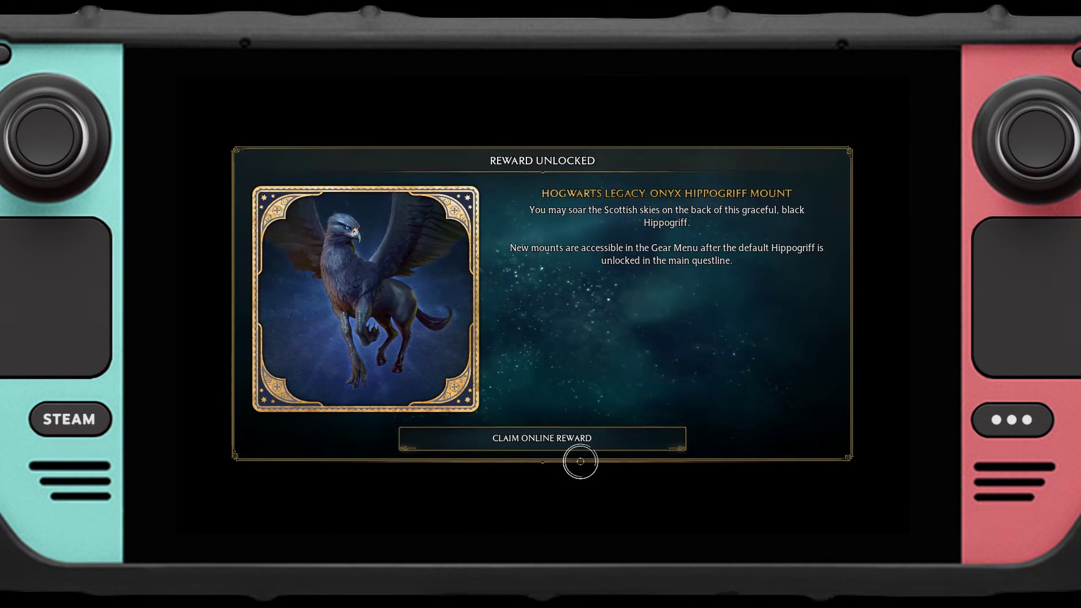
Claim each of the unlocked online rewards, including the Onyx Hippogriff Mount
left_click(568, 439)
left_click(571, 437)
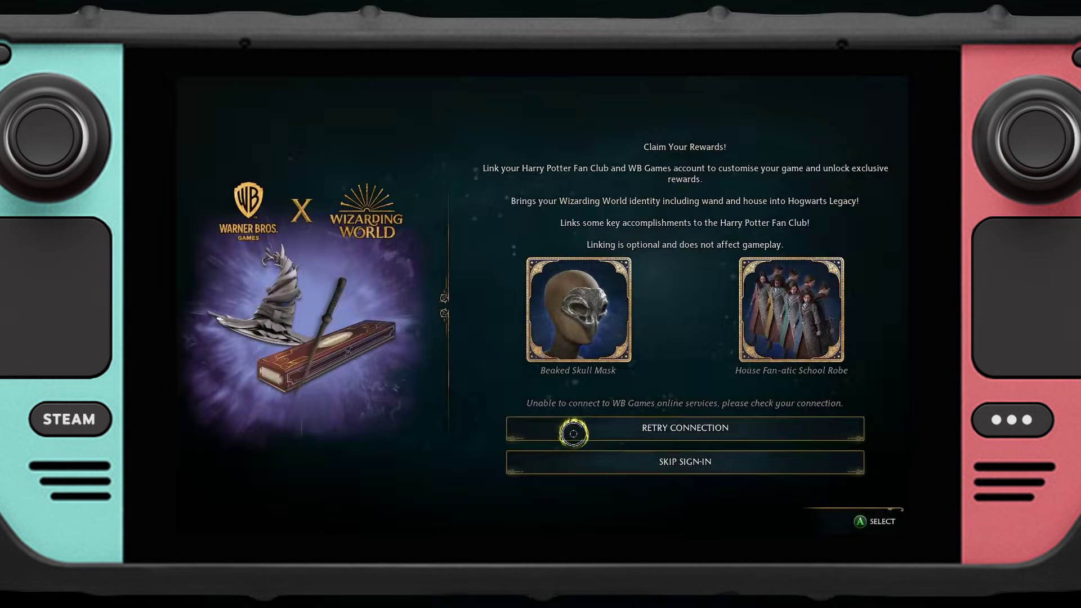
left_click(573, 434)
left_click(573, 435)
left_click(573, 434)
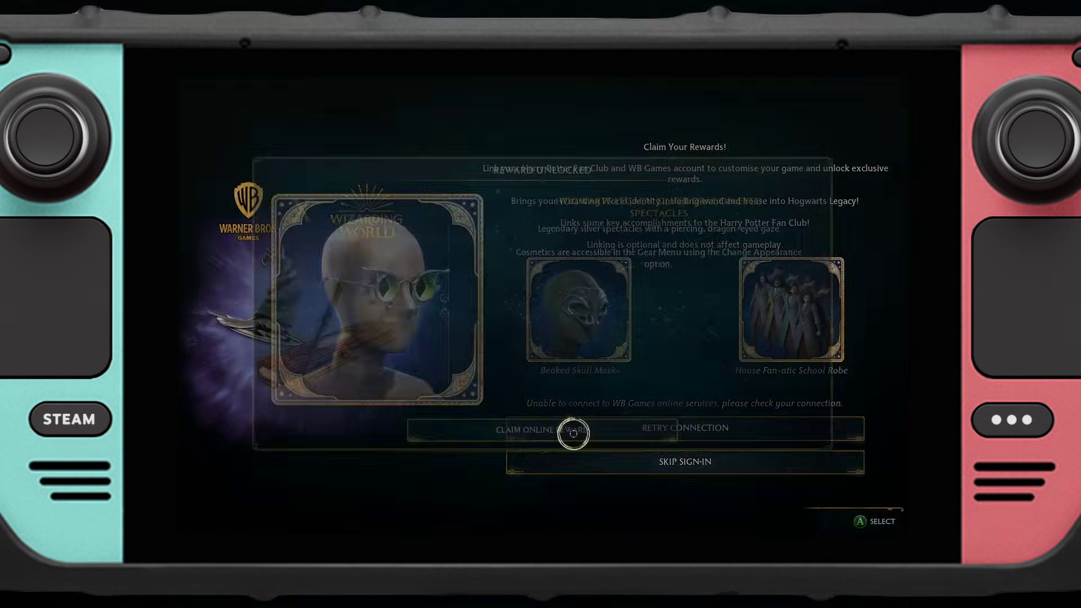
left_click(573, 434)
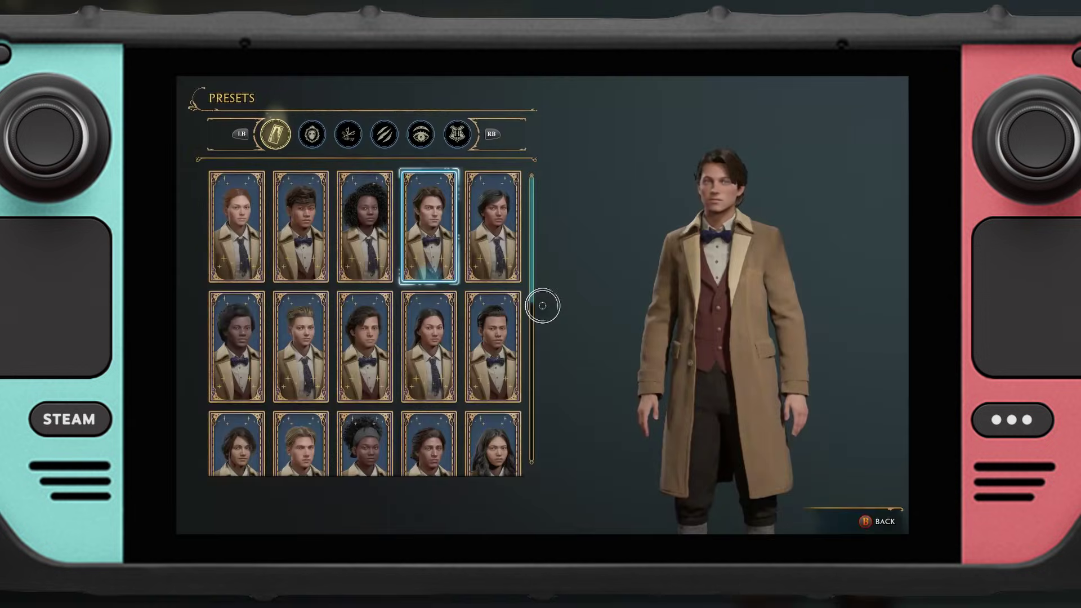
Go to the Finalise Your Character page and enter the character's first and last name
key("e")
key("e")
key("e")
key("e")
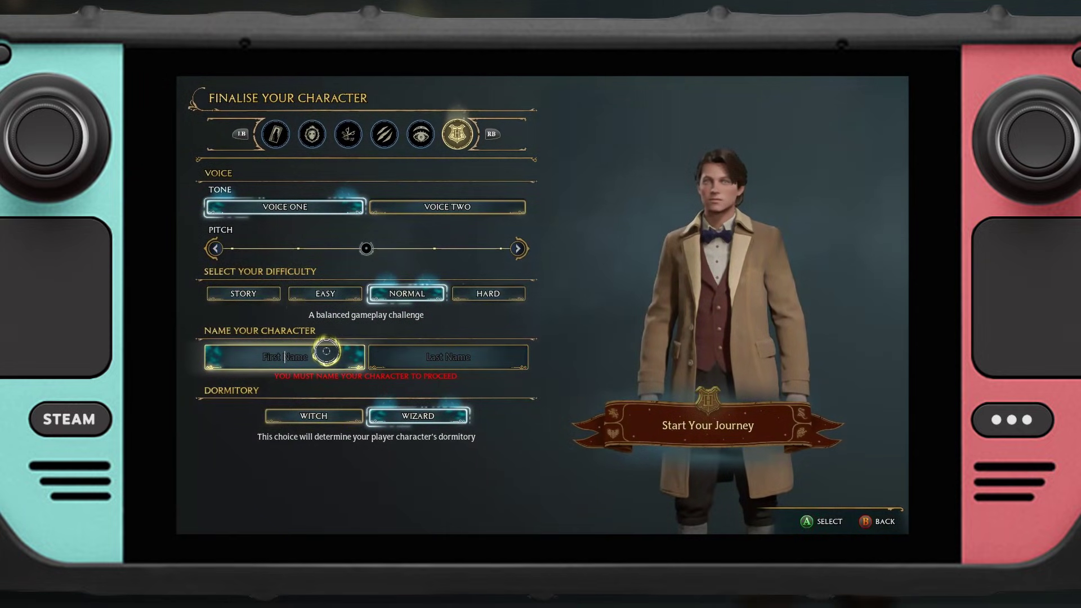
type("JD")
left_click(448, 356)
type("Ros")
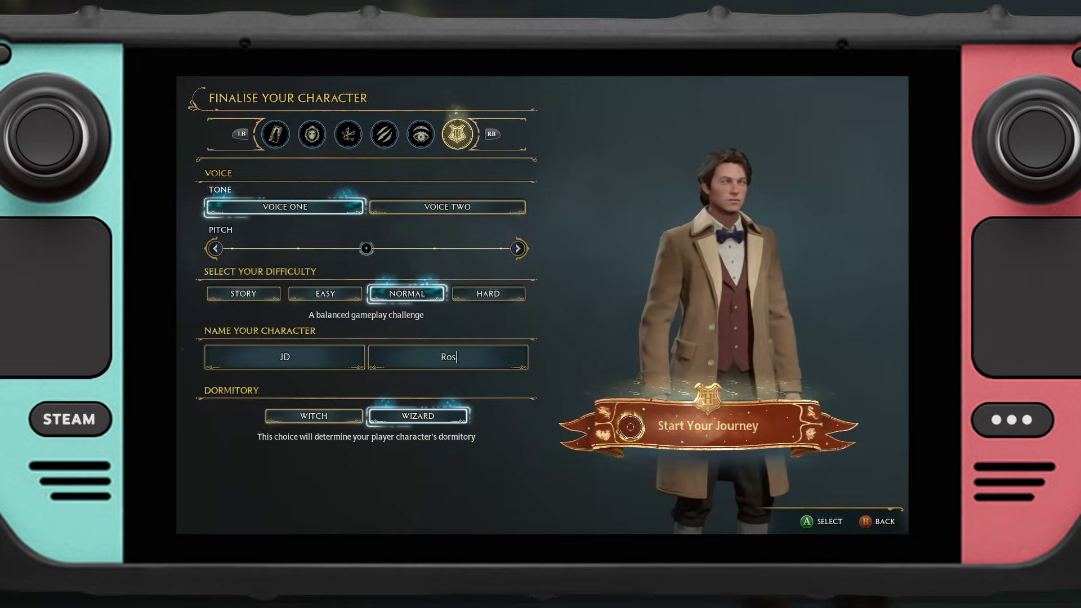